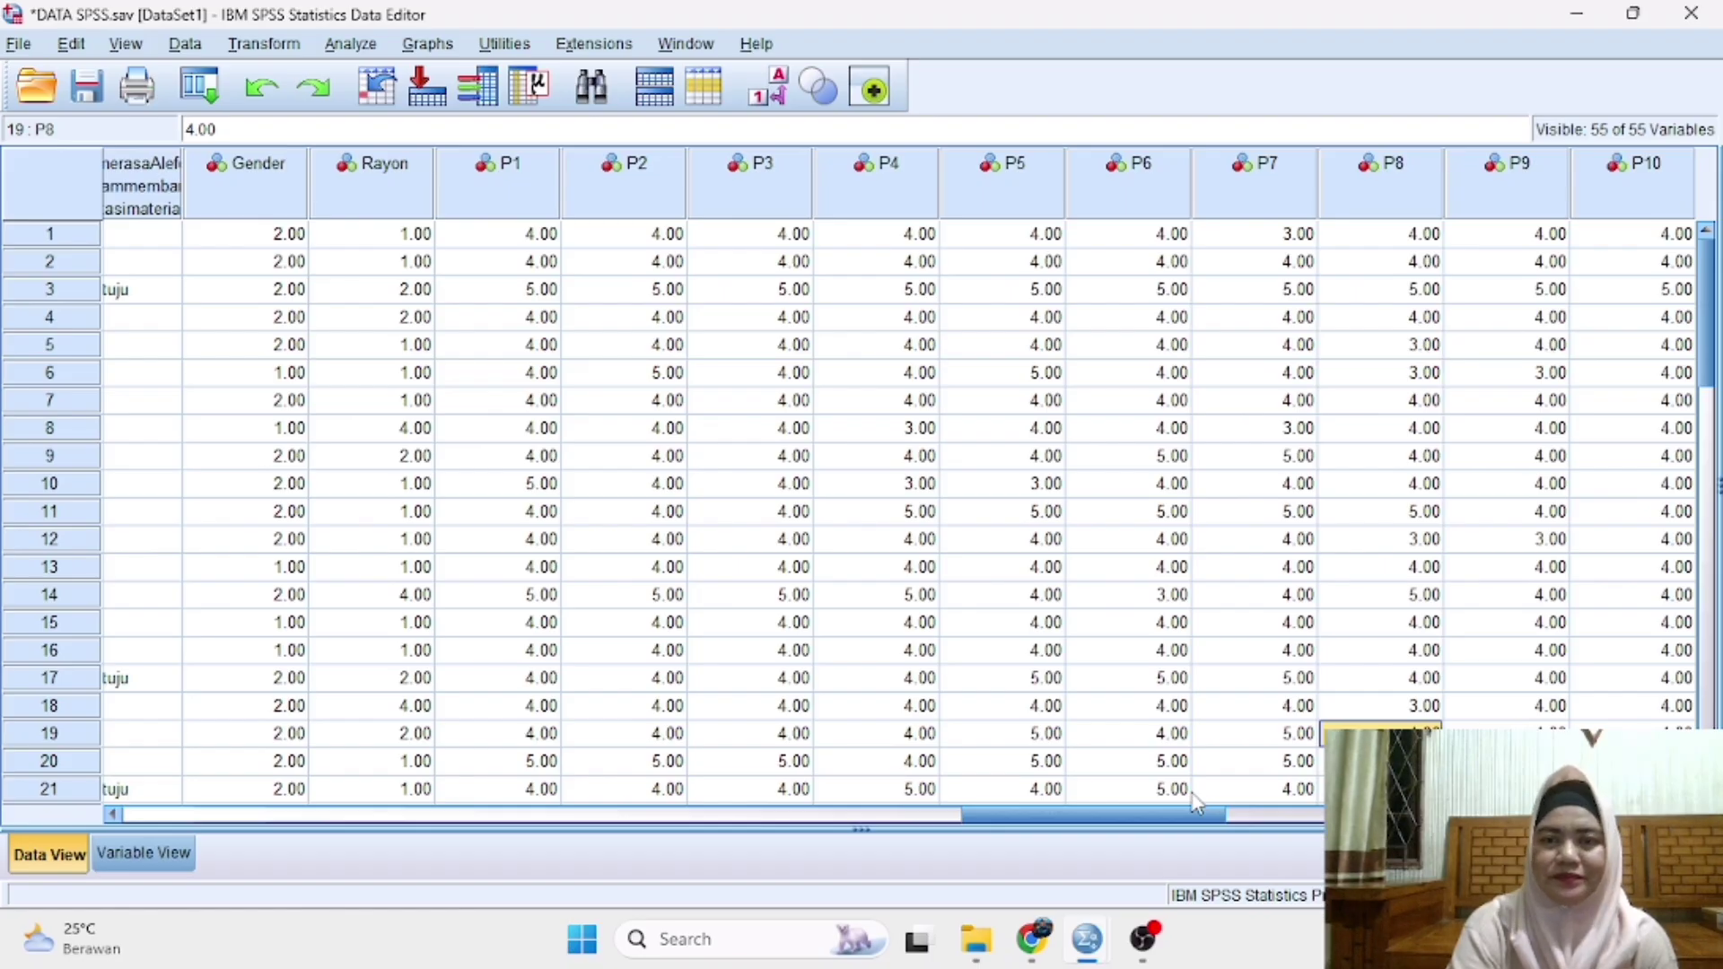
# Step: Set up an Explore analysis with TOTAL as the dependent variable and Gender as the factor
pyautogui.click(1131, 538)
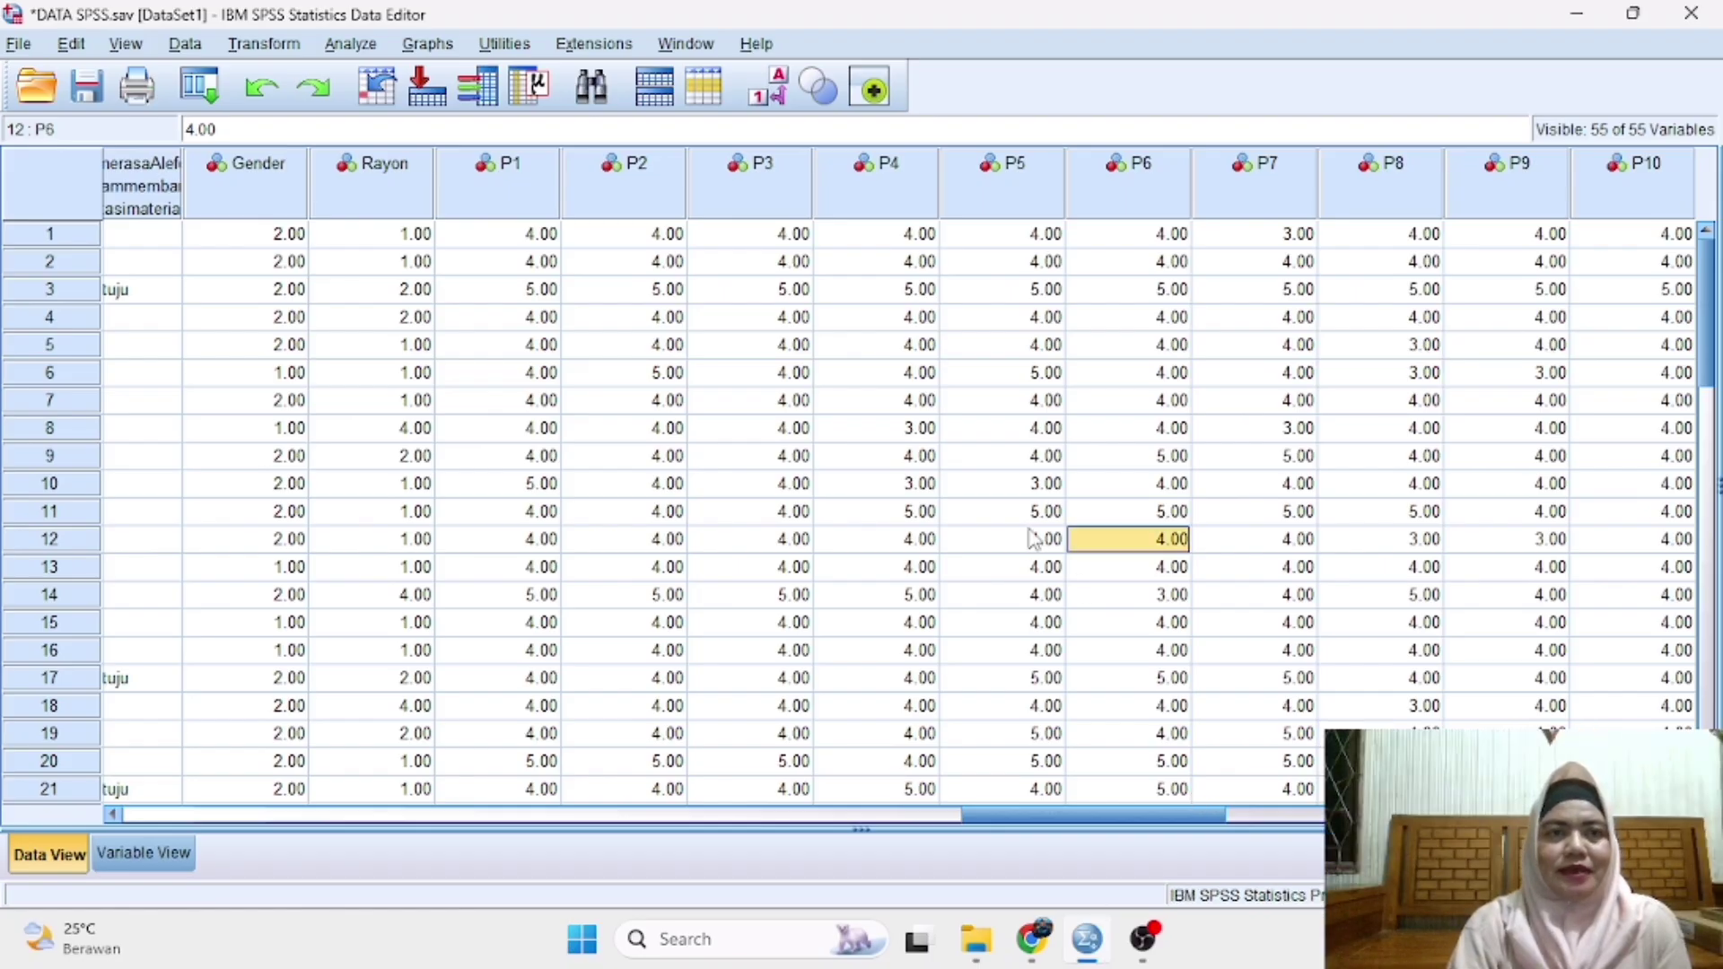
pyautogui.click(351, 45)
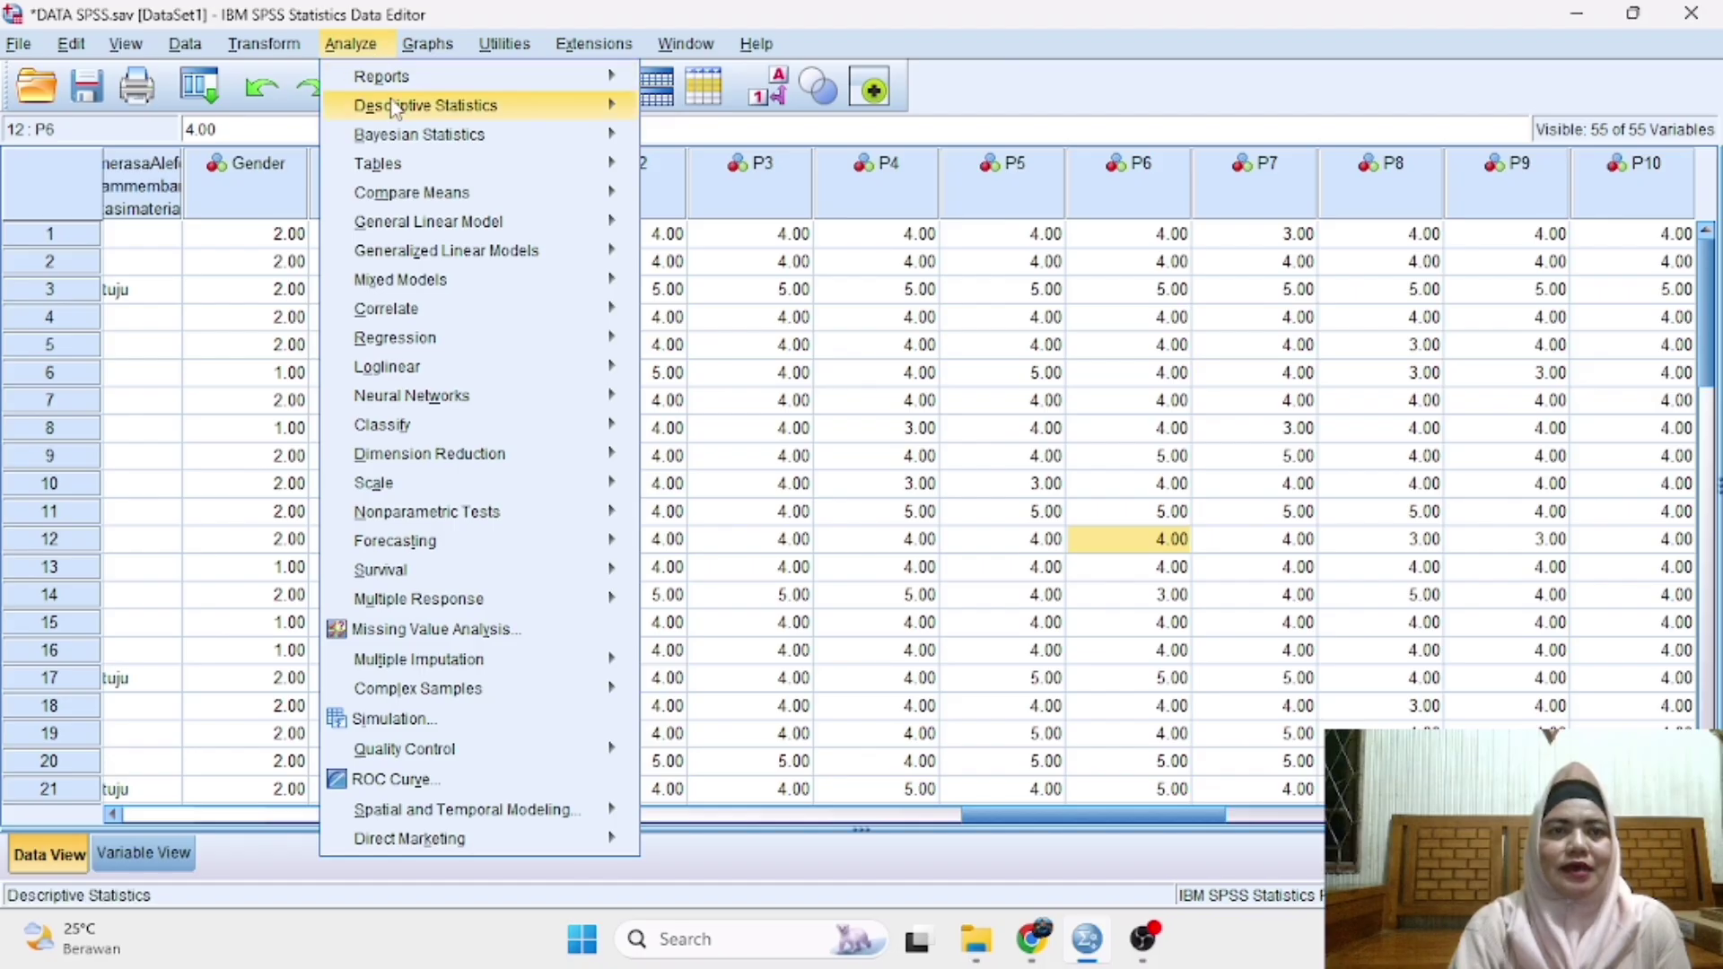
pyautogui.moveTo(396, 115)
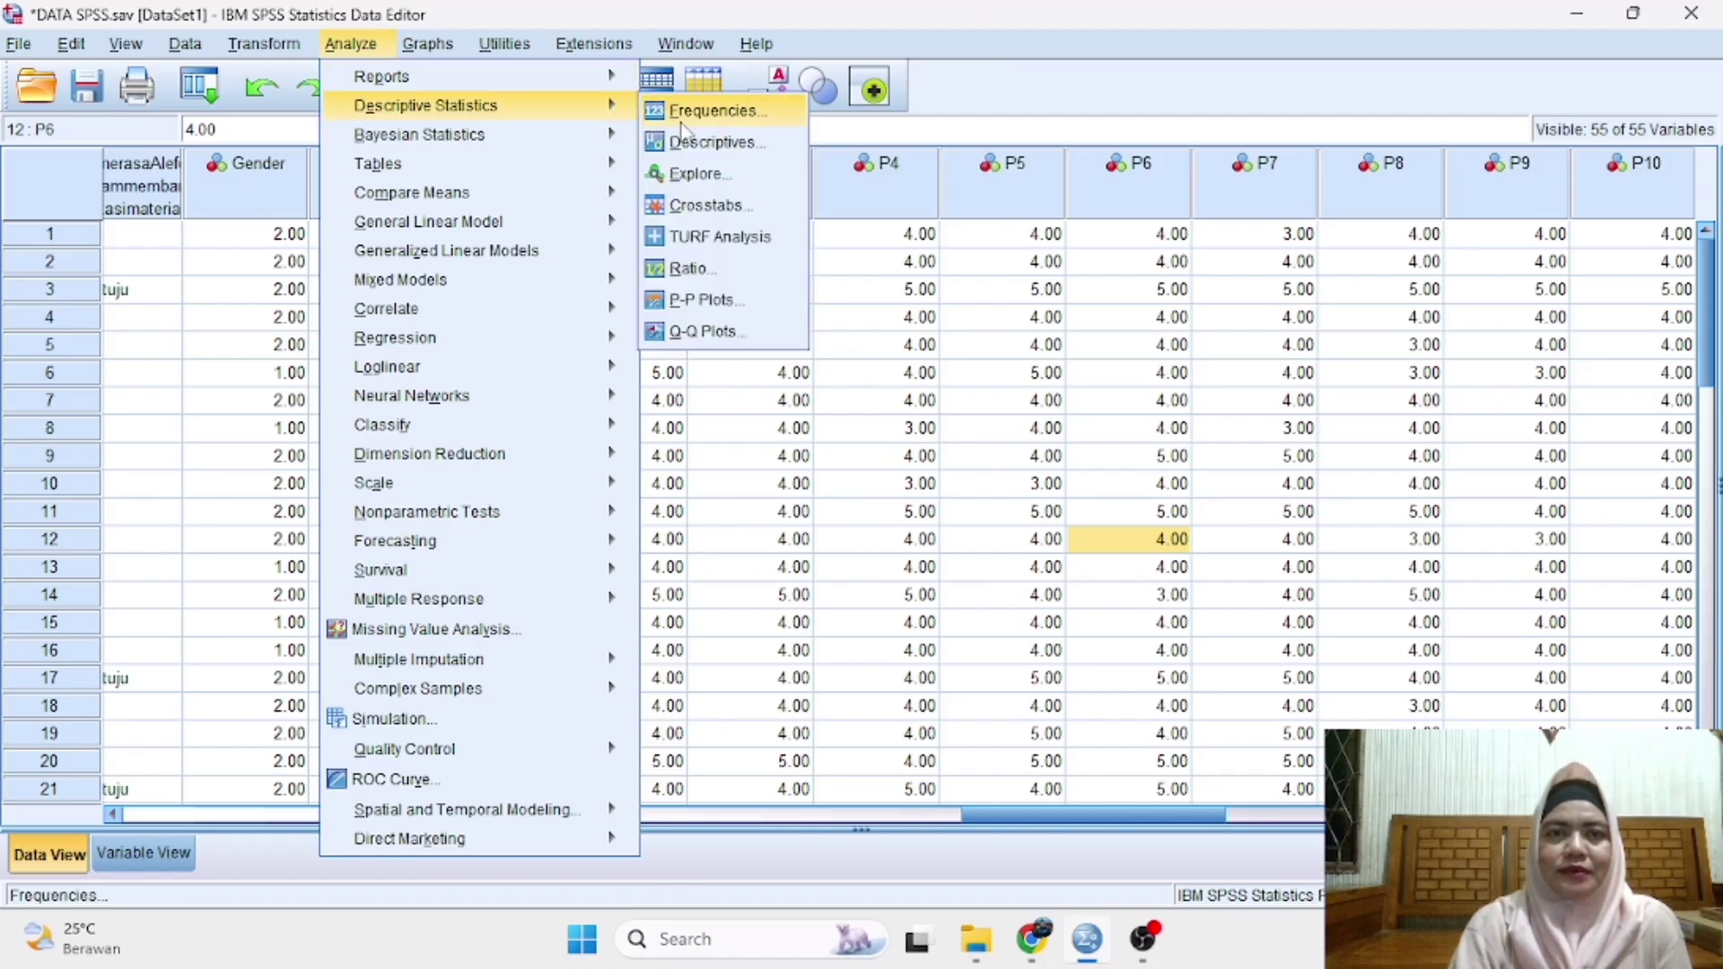
pyautogui.click(707, 173)
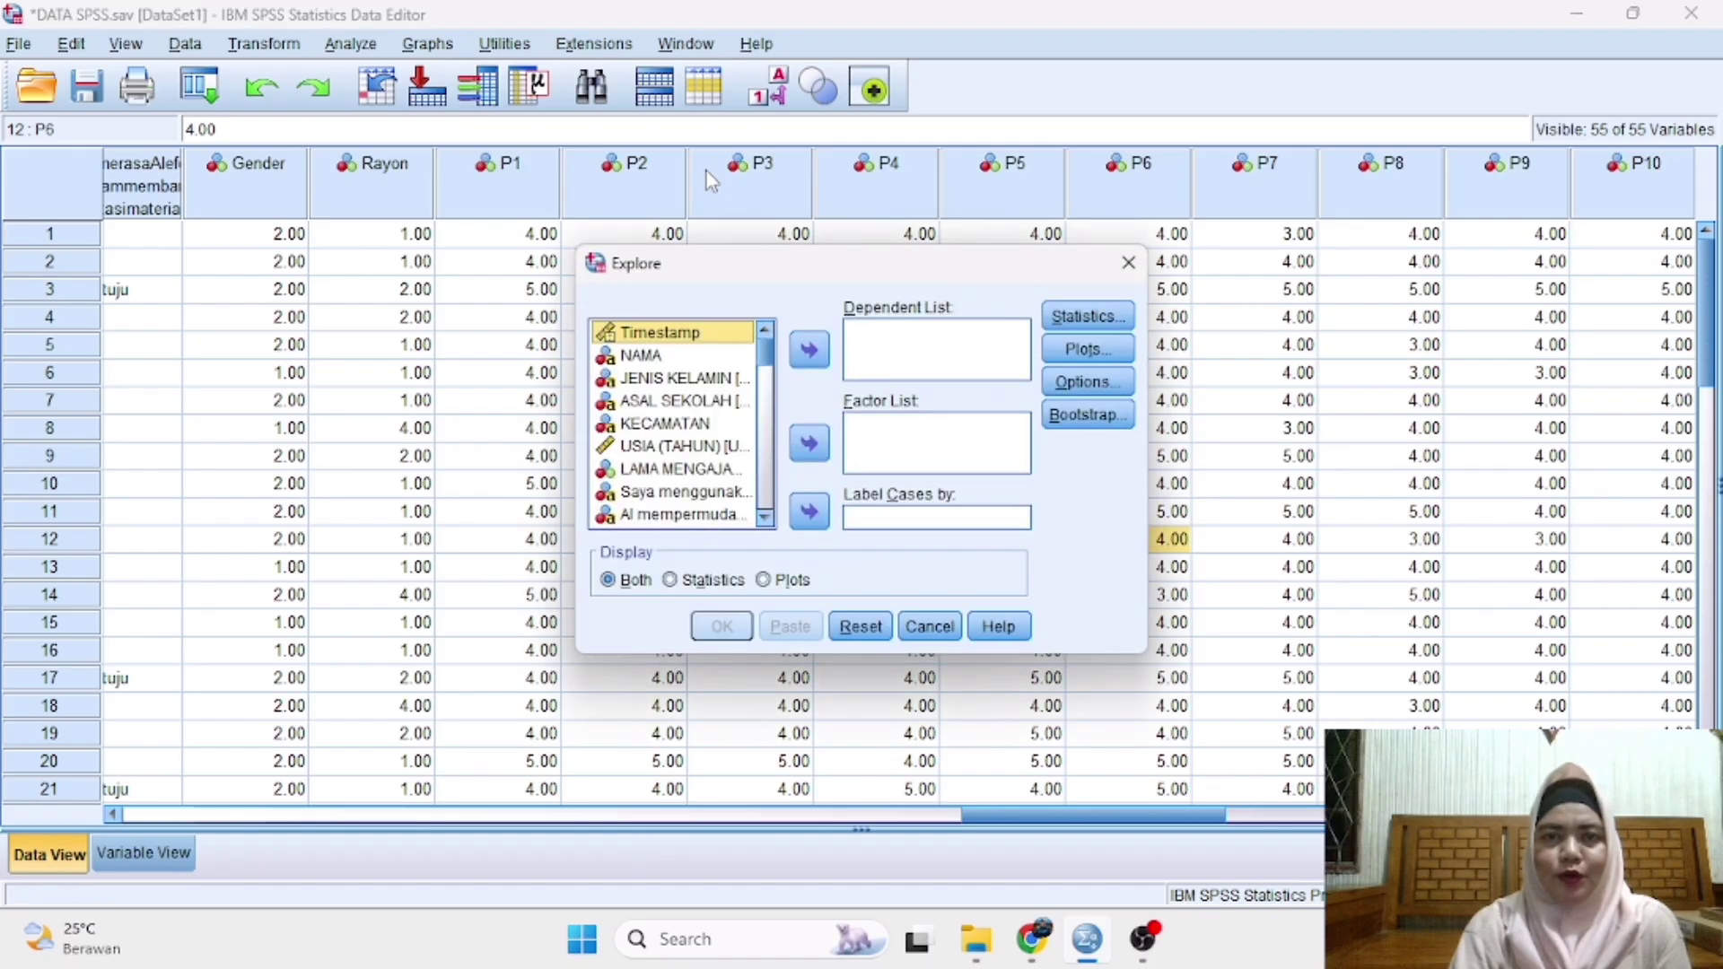
pyautogui.moveTo(770, 370); pyautogui.dragTo(769, 514)
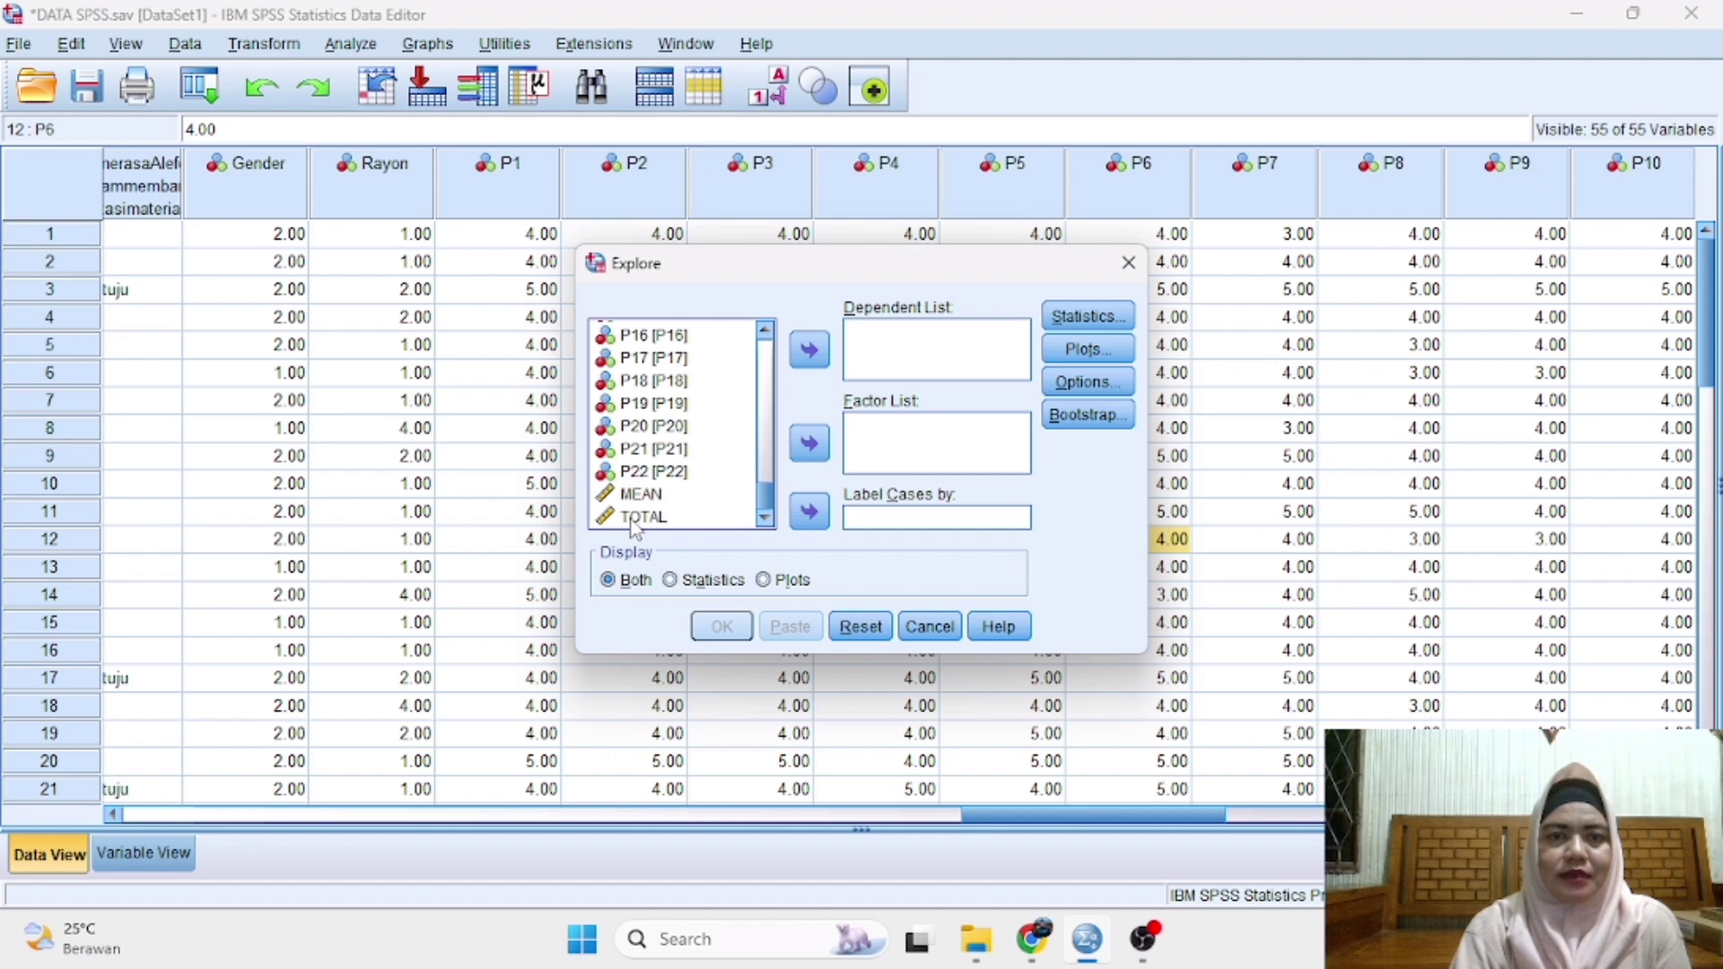
pyautogui.click(637, 518)
pyautogui.click(810, 353)
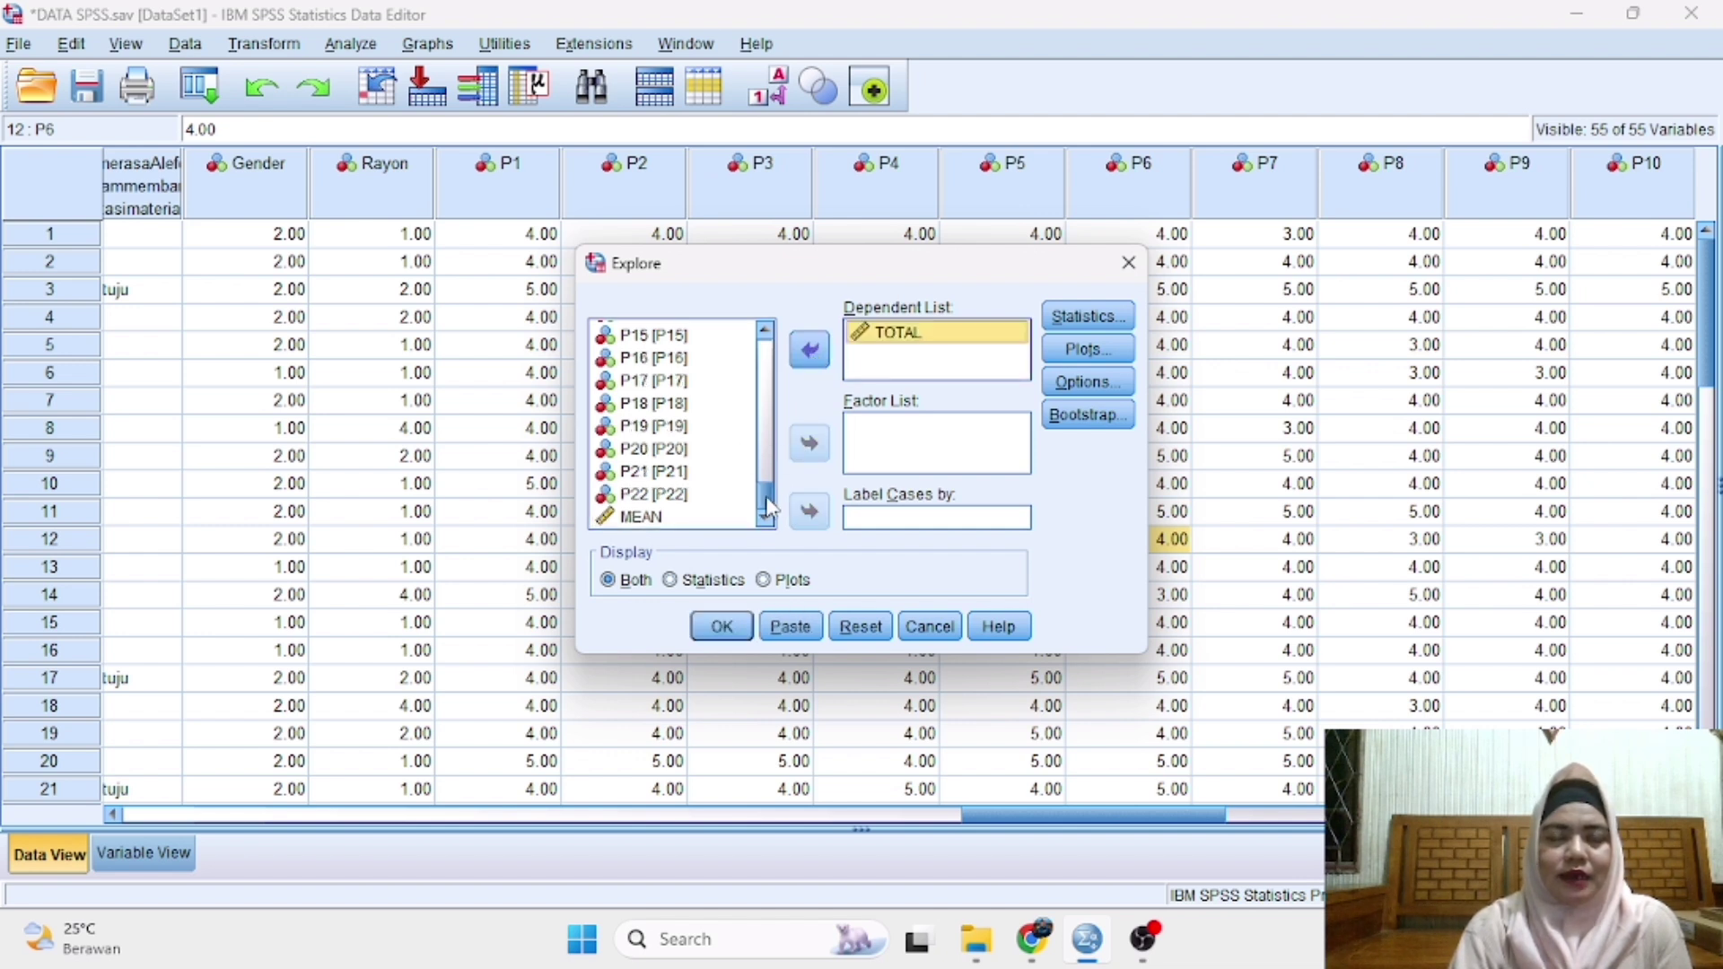
pyautogui.moveTo(770, 505); pyautogui.dragTo(772, 453)
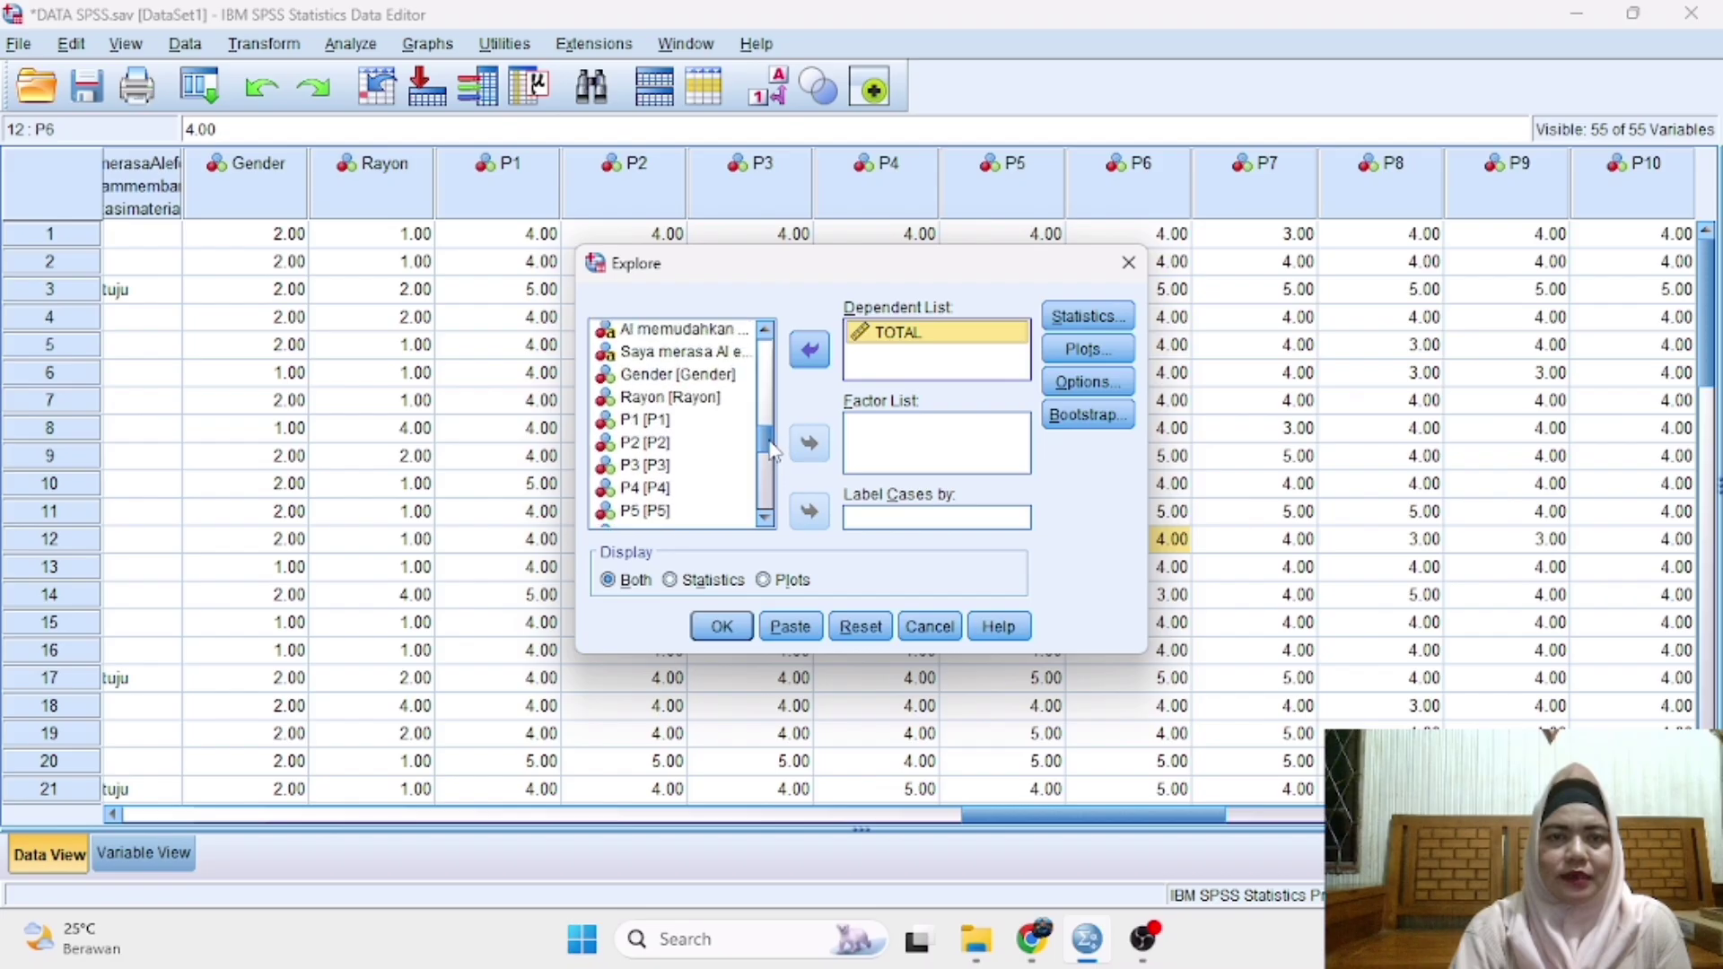
pyautogui.click(729, 375)
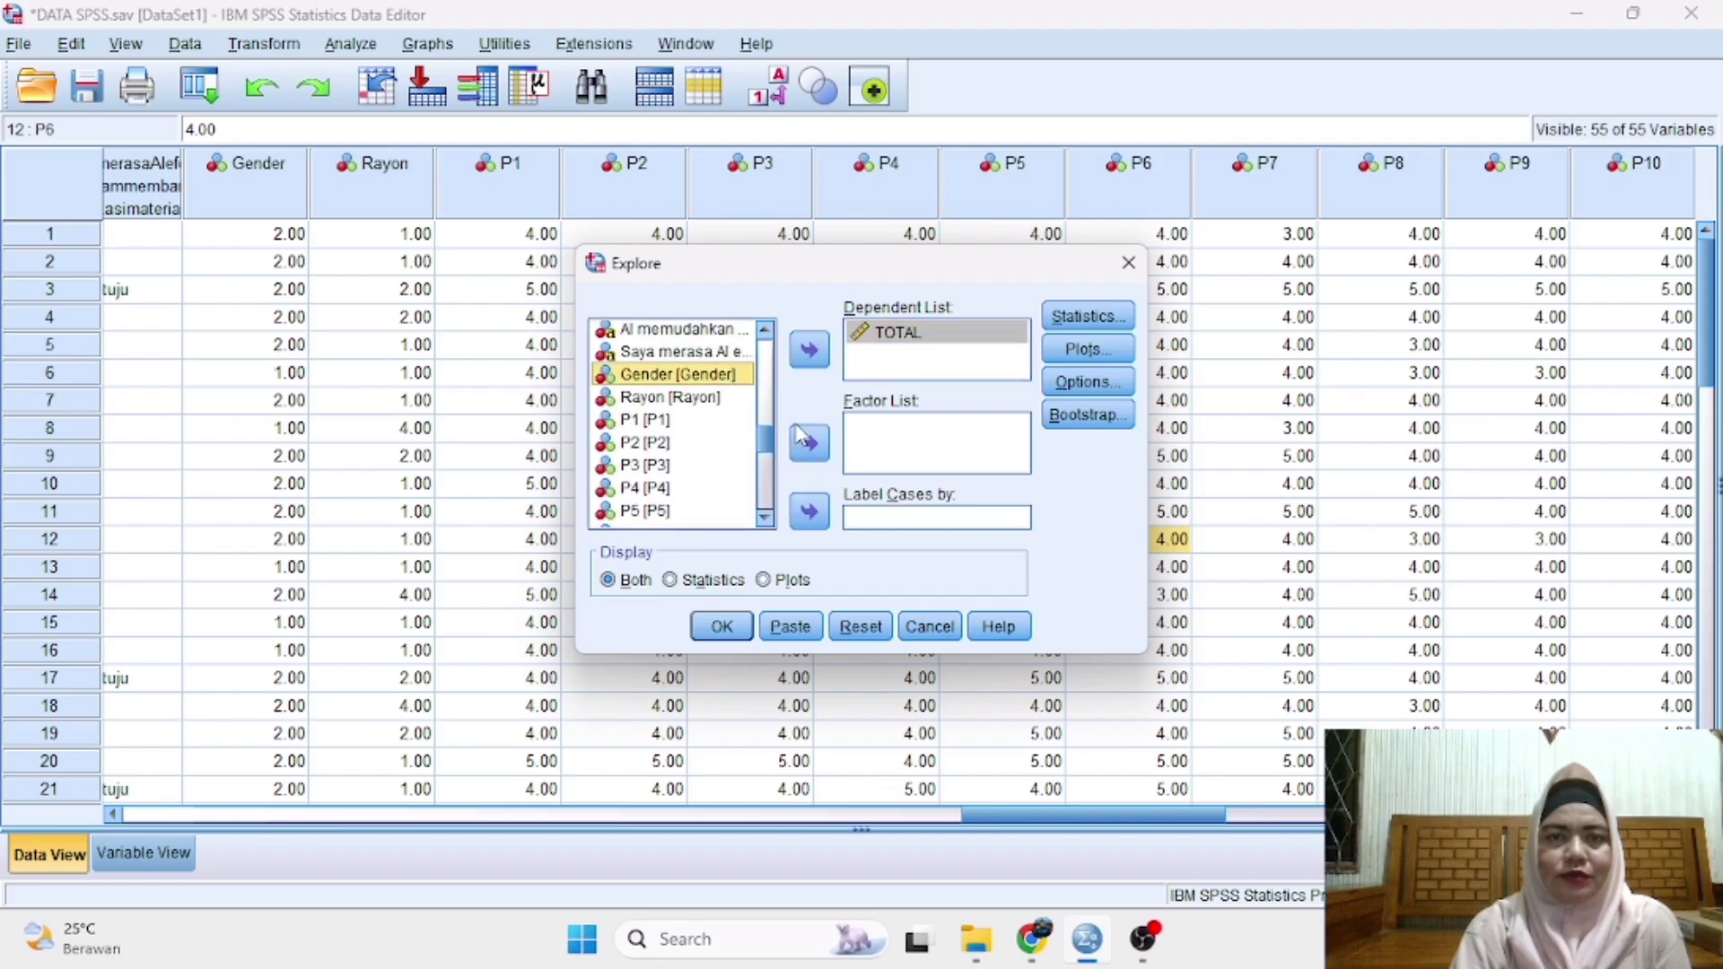
pyautogui.click(810, 444)
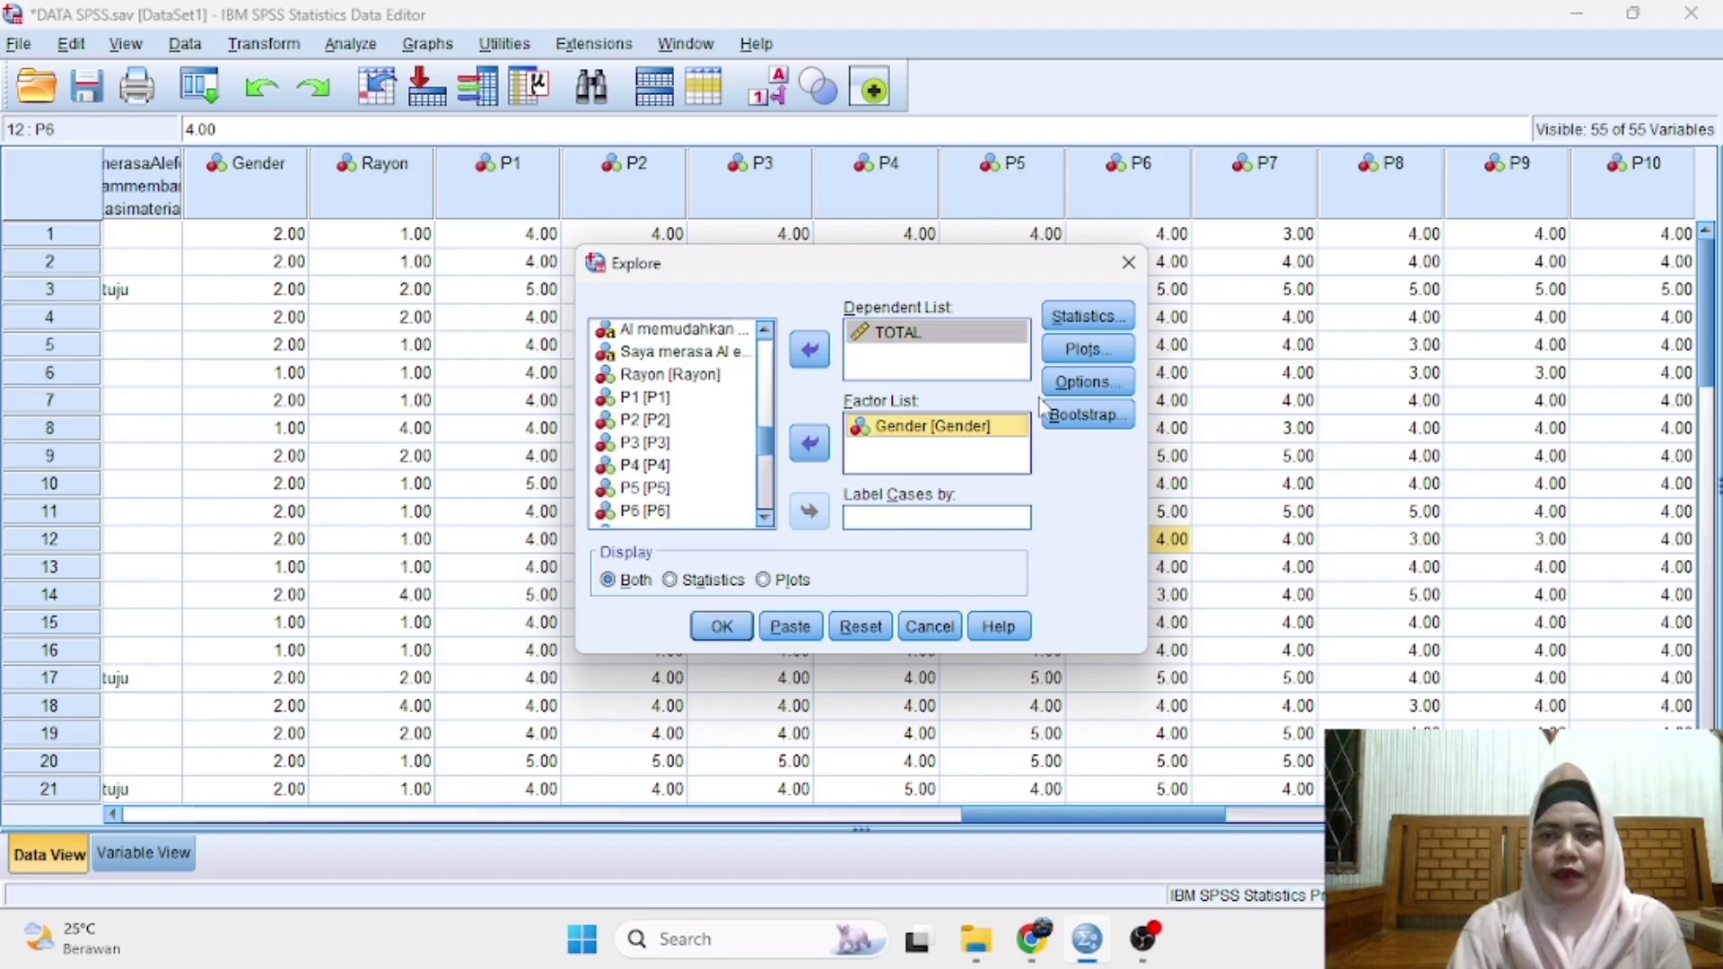
# Step: Add normality plots with tests and a histogram to the Explore plots, and run the analysis
pyautogui.click(1095, 354)
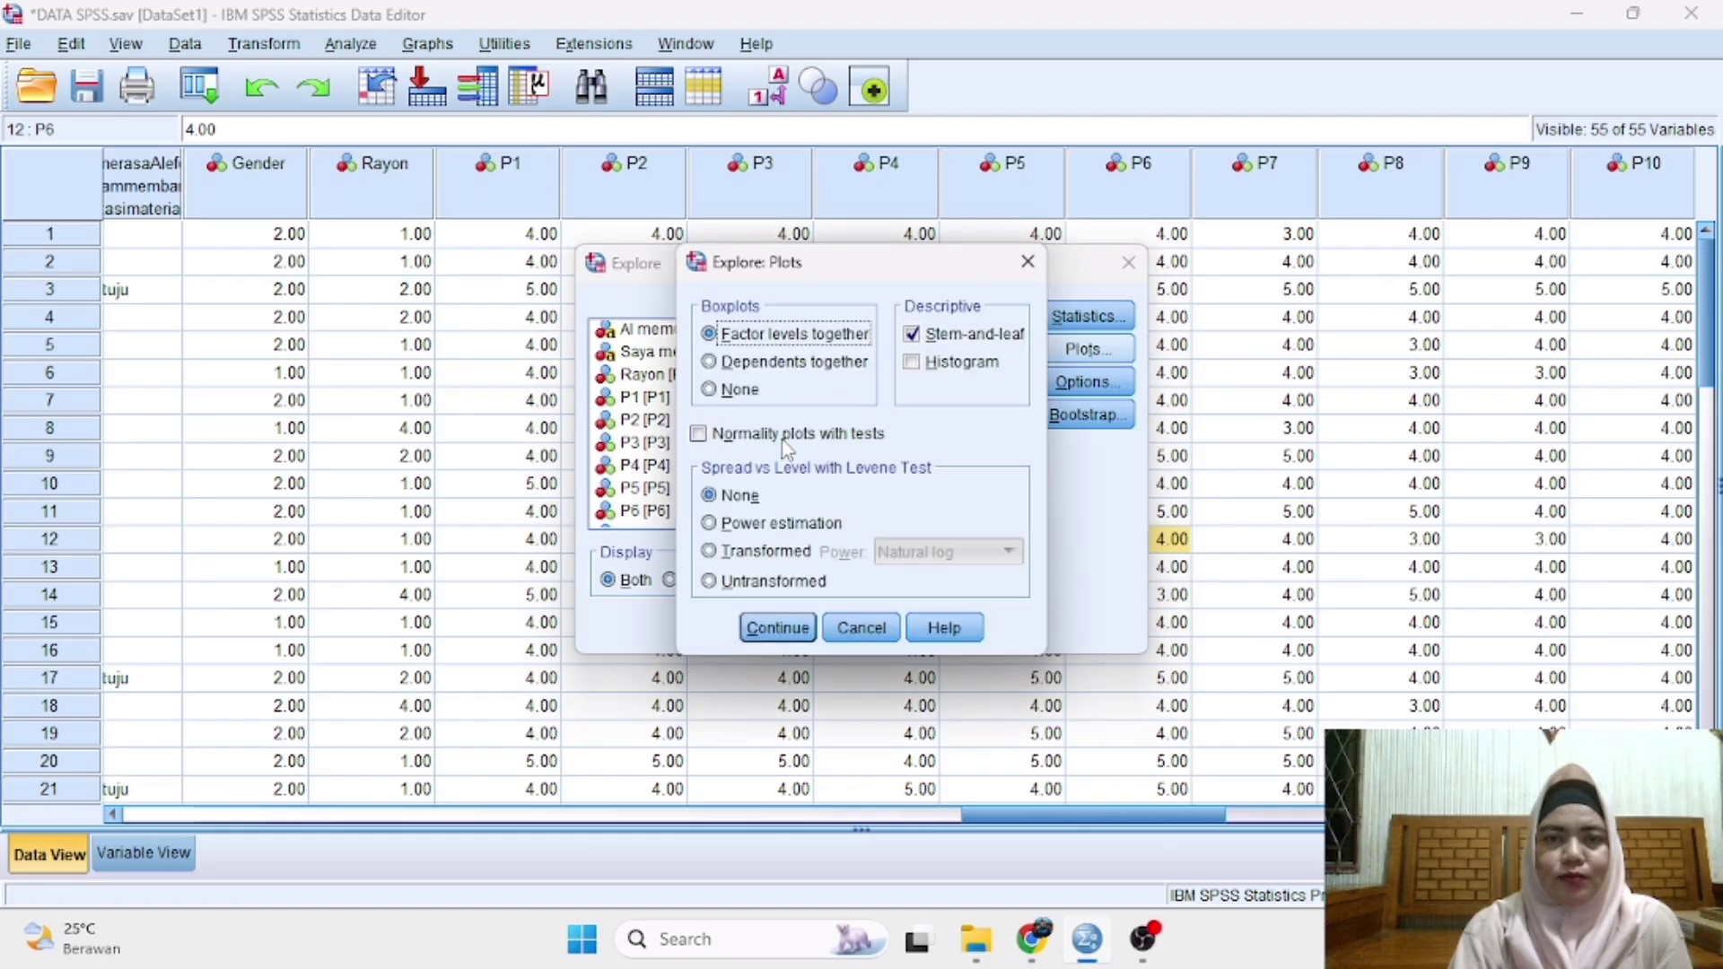
pyautogui.click(699, 435)
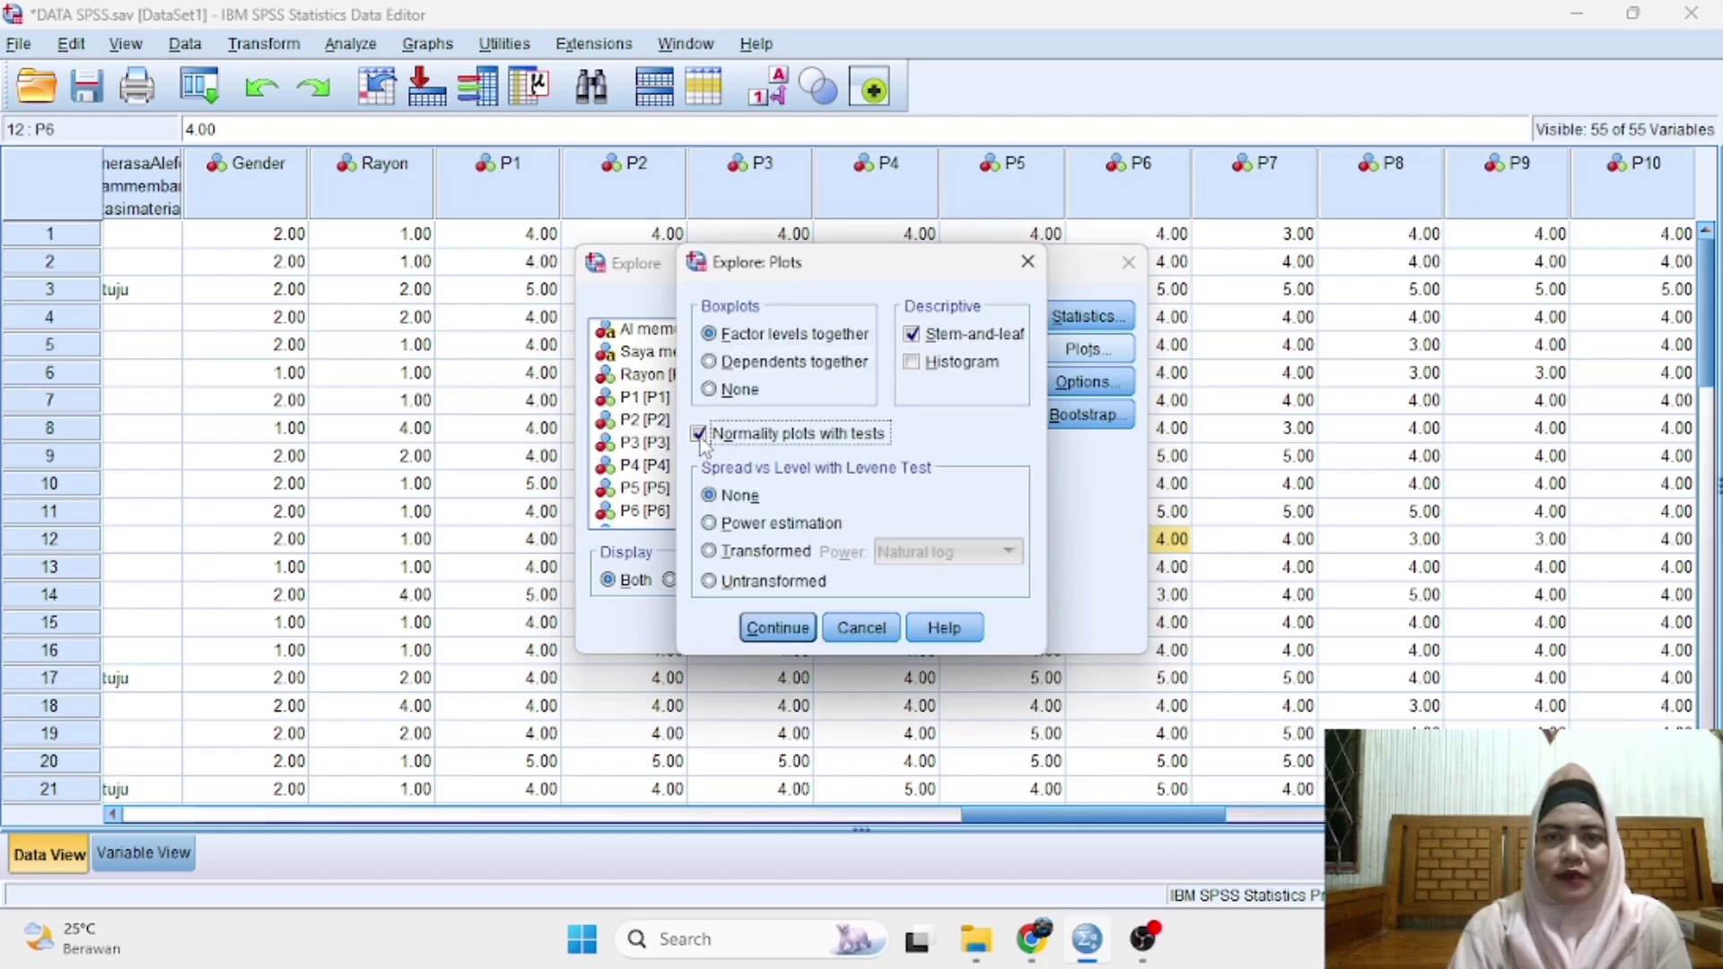
pyautogui.click(912, 363)
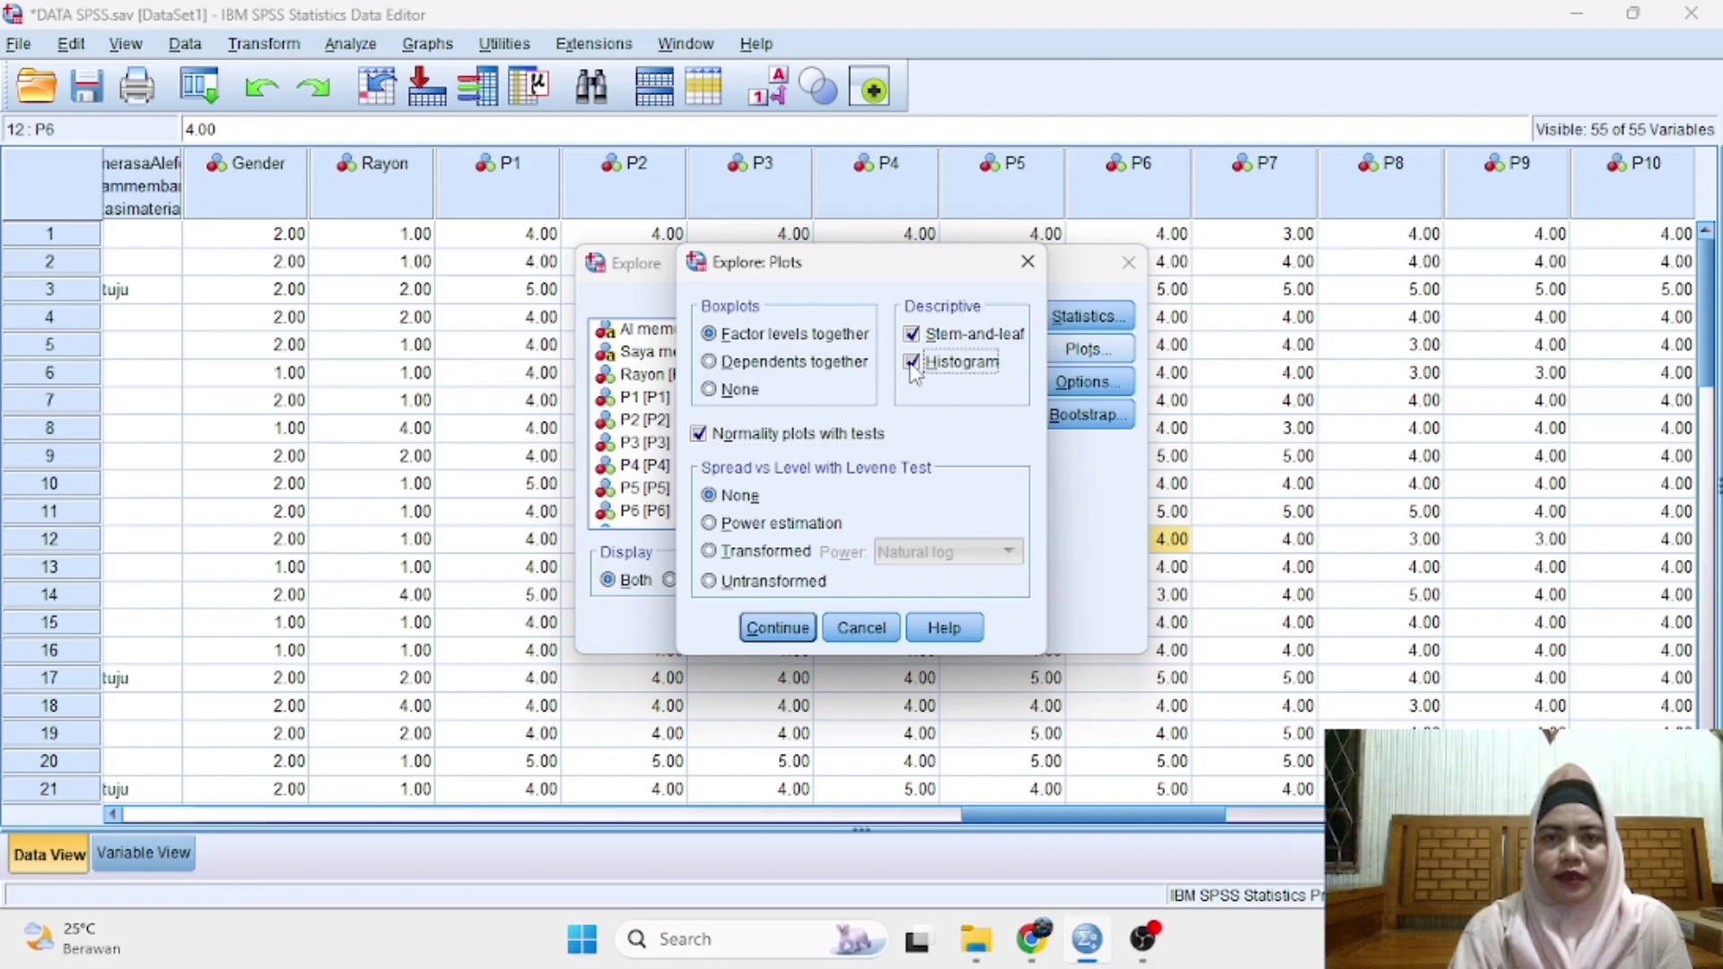
pyautogui.click(777, 628)
pyautogui.click(727, 627)
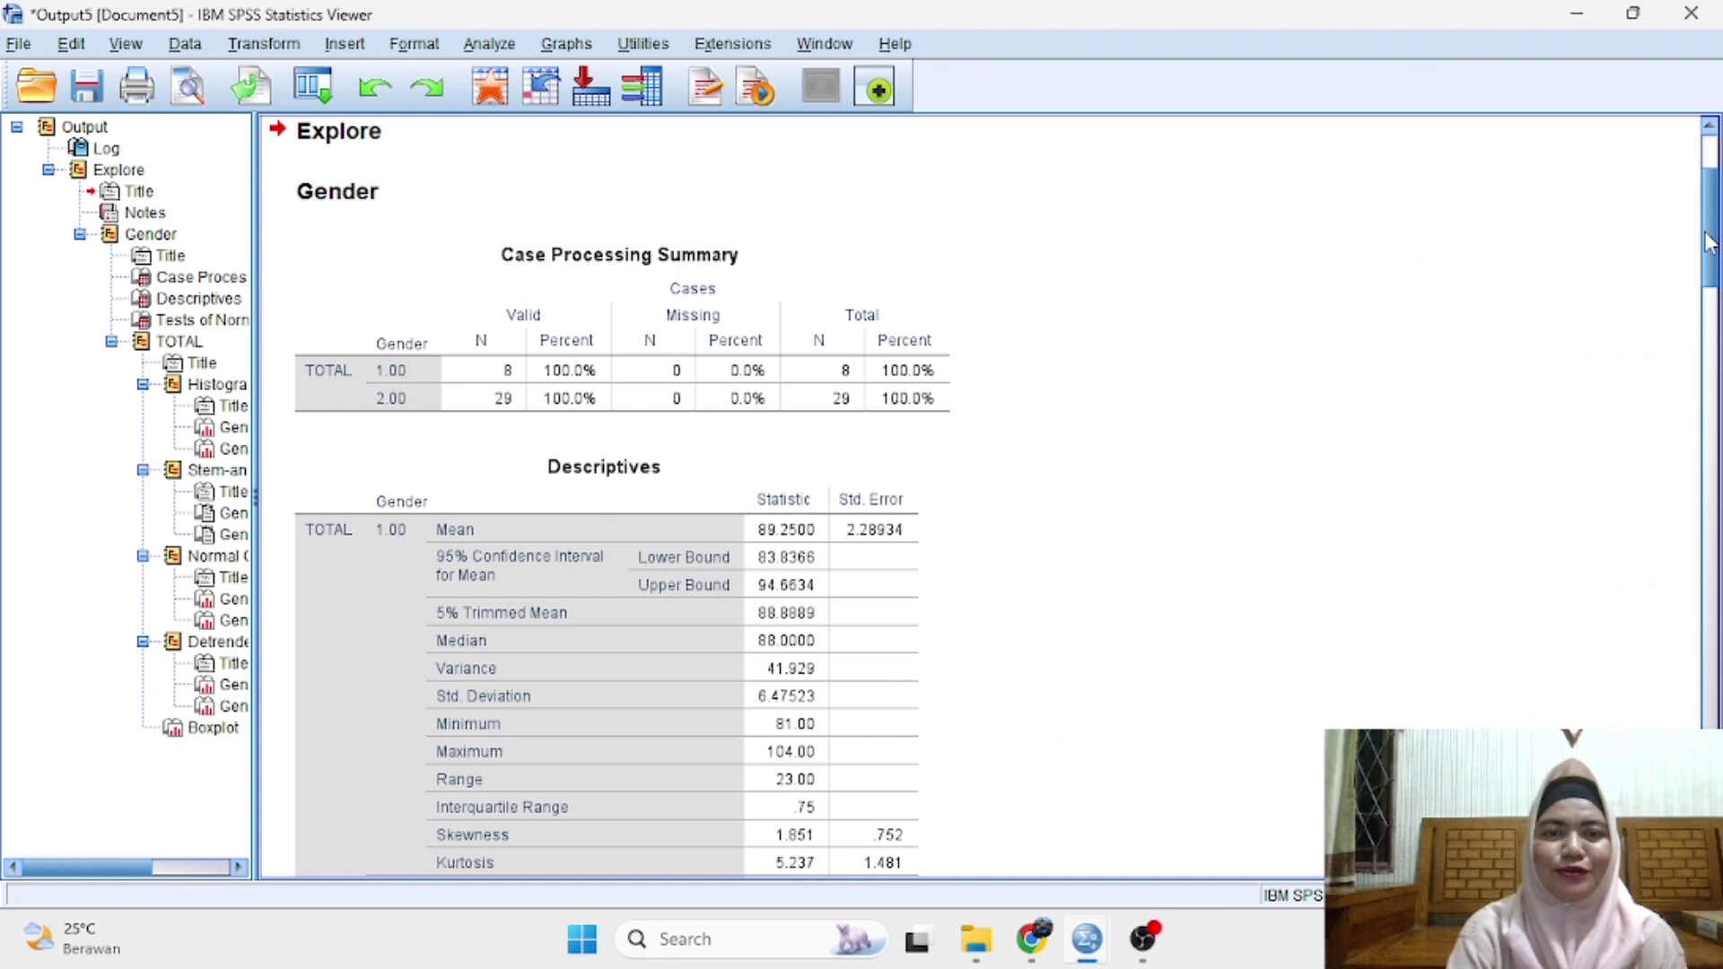
# Step: Examine the Descriptives and Tests of Normality tables for TOTAL by Gender in the output
pyautogui.click(824, 319)
pyautogui.click(525, 534)
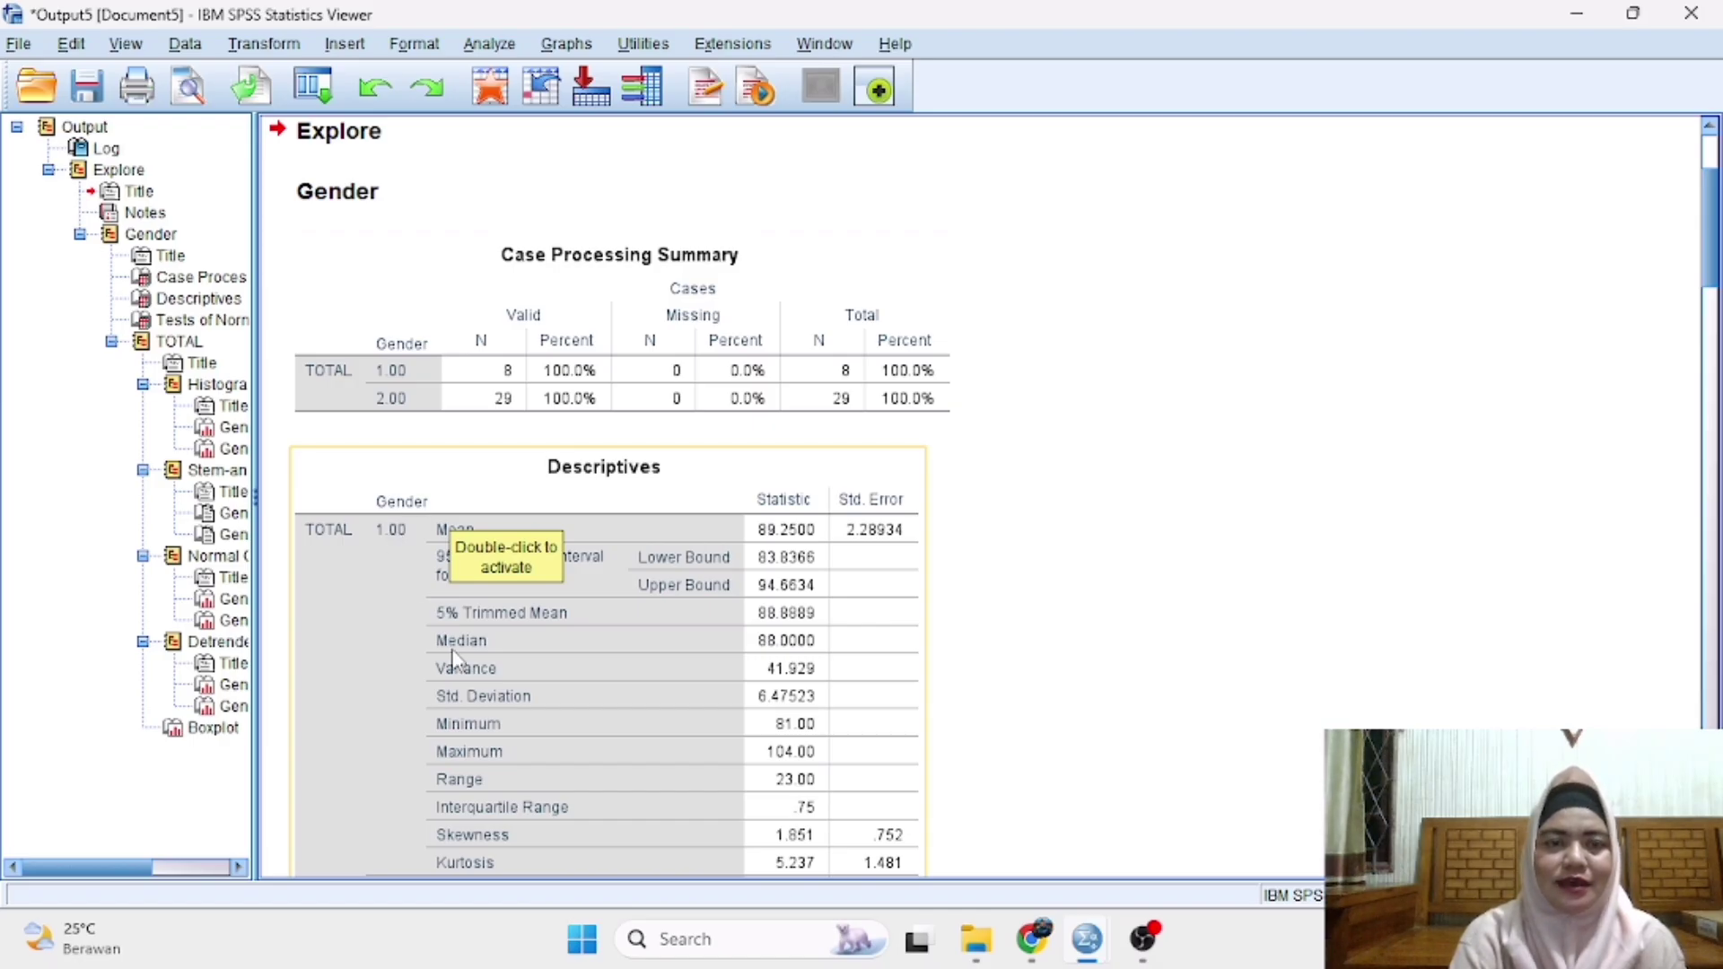
pyautogui.click(974, 623)
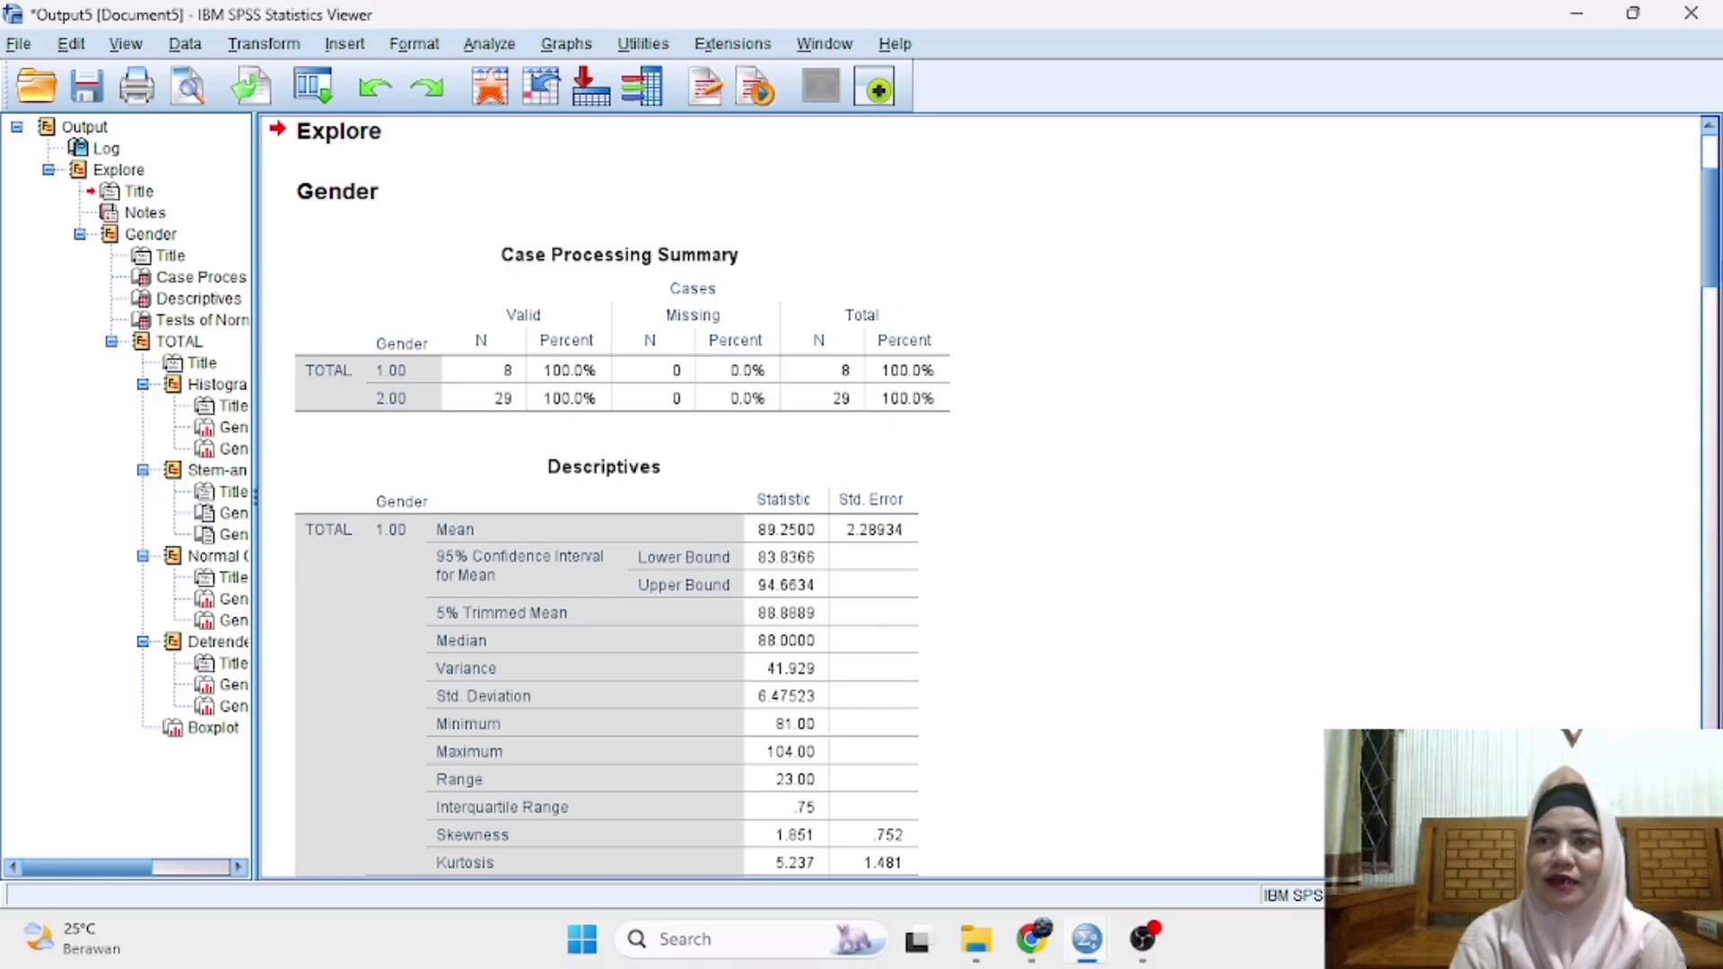
pyautogui.scroll(-10, 974, 622)
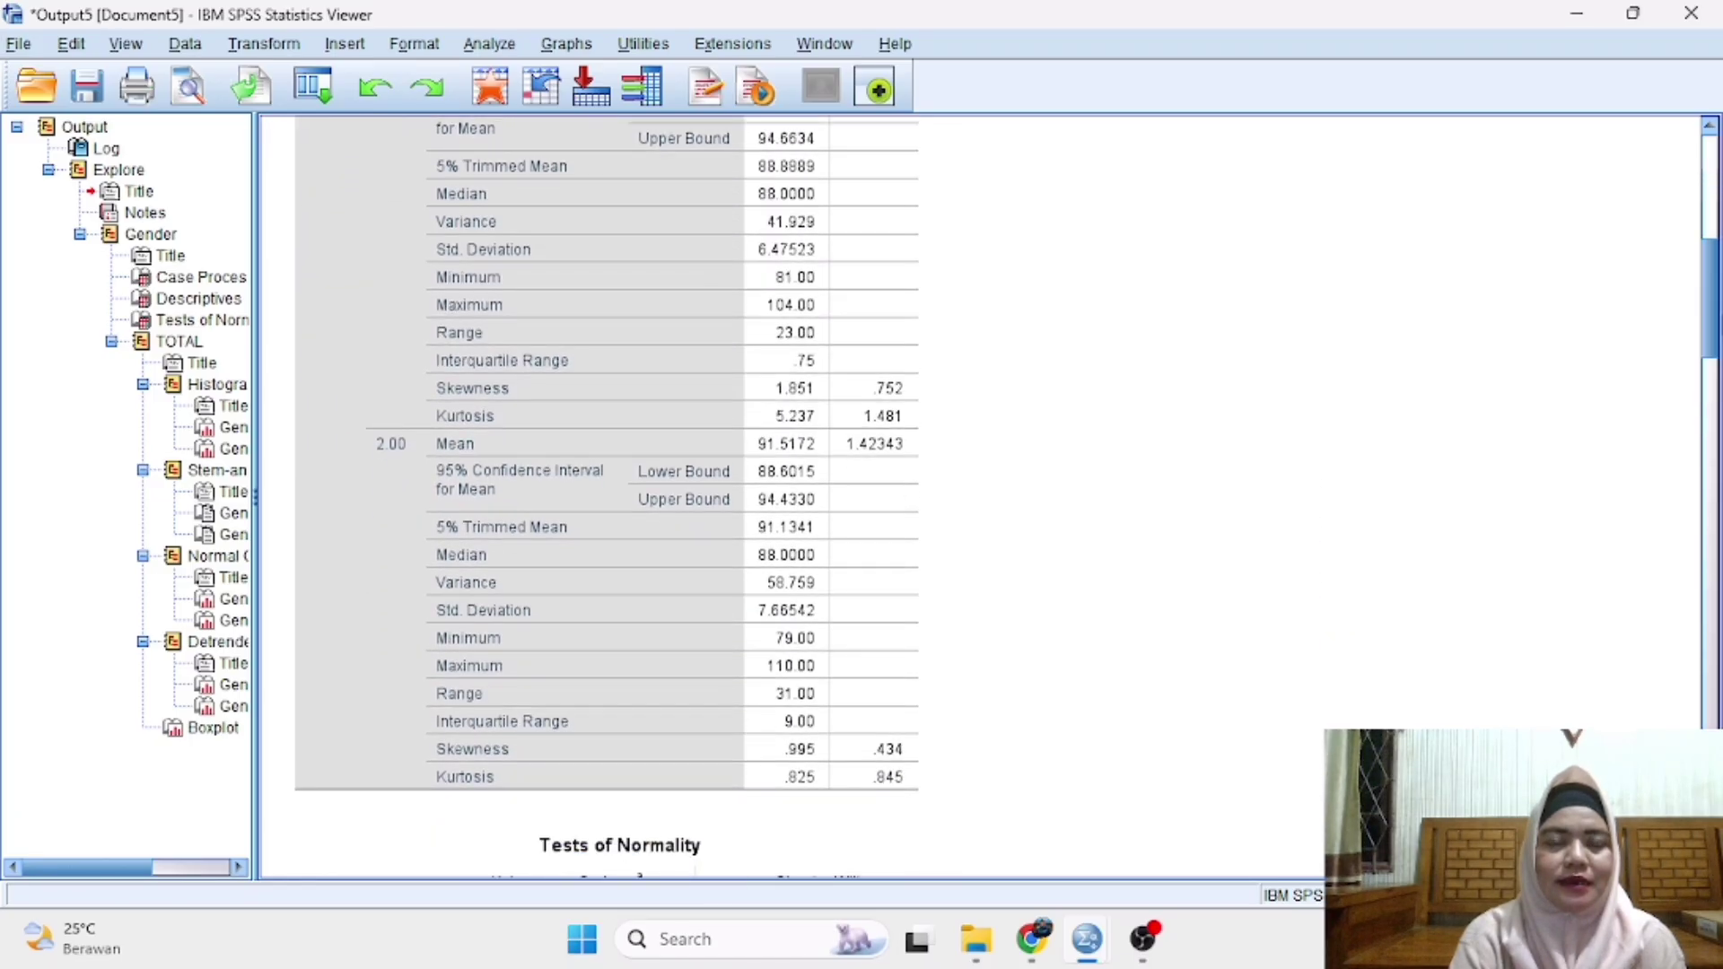
pyautogui.click(557, 303)
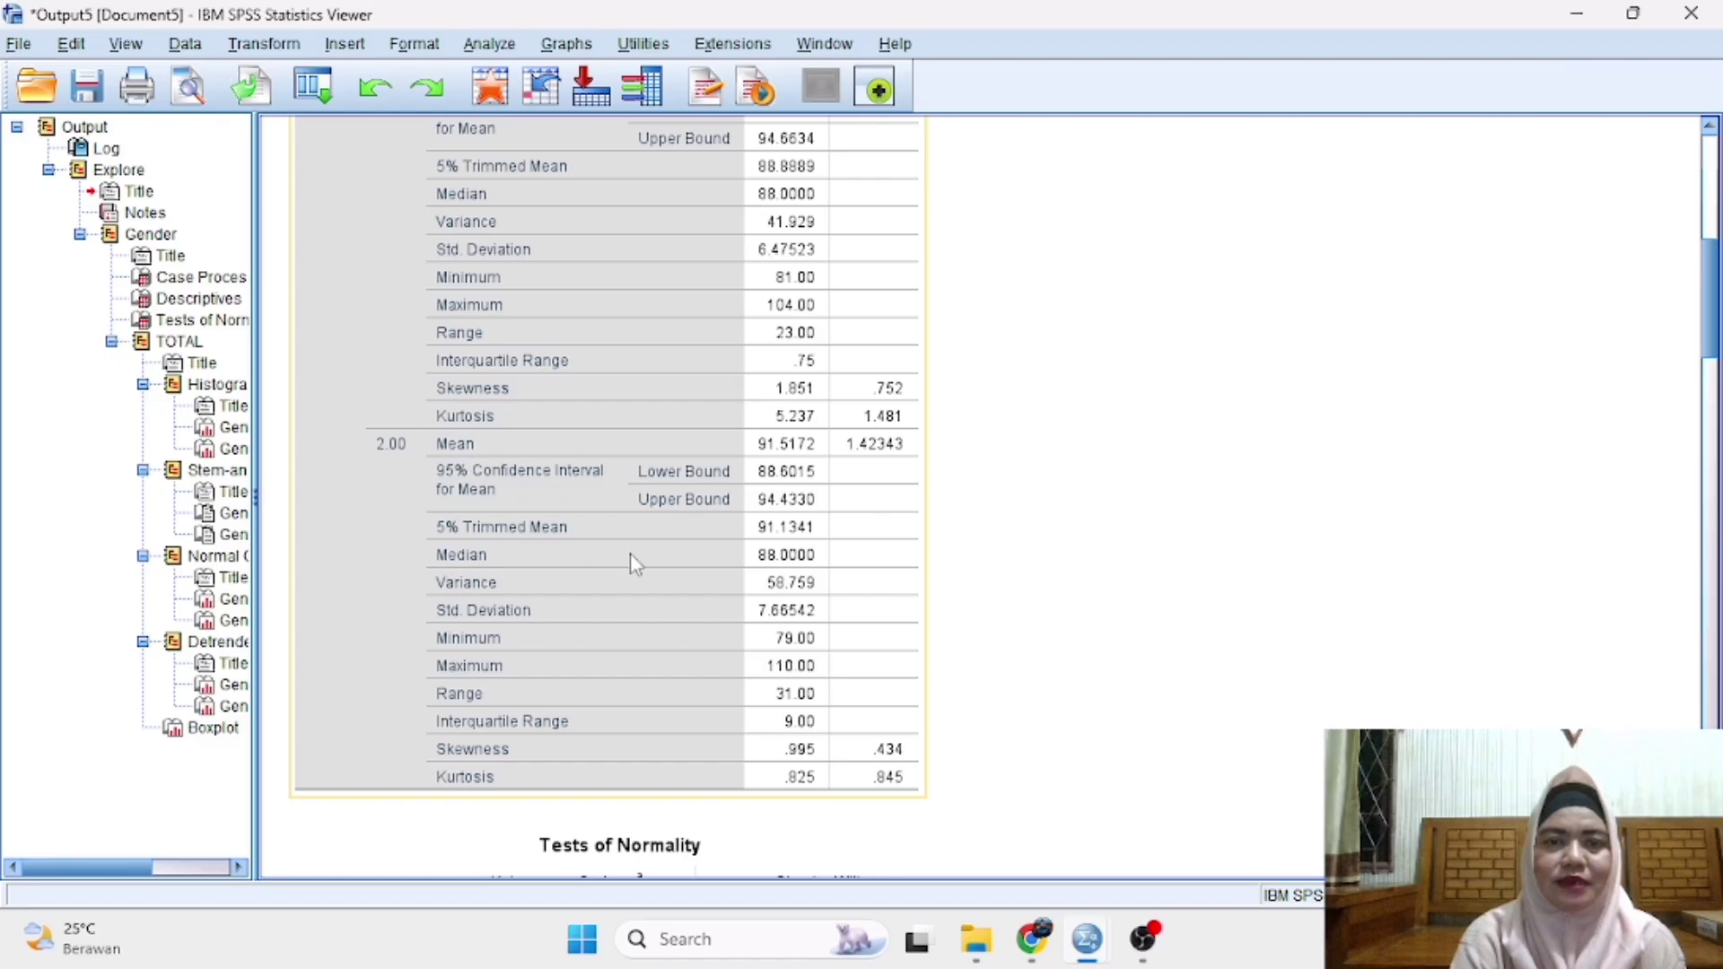
pyautogui.click(1303, 438)
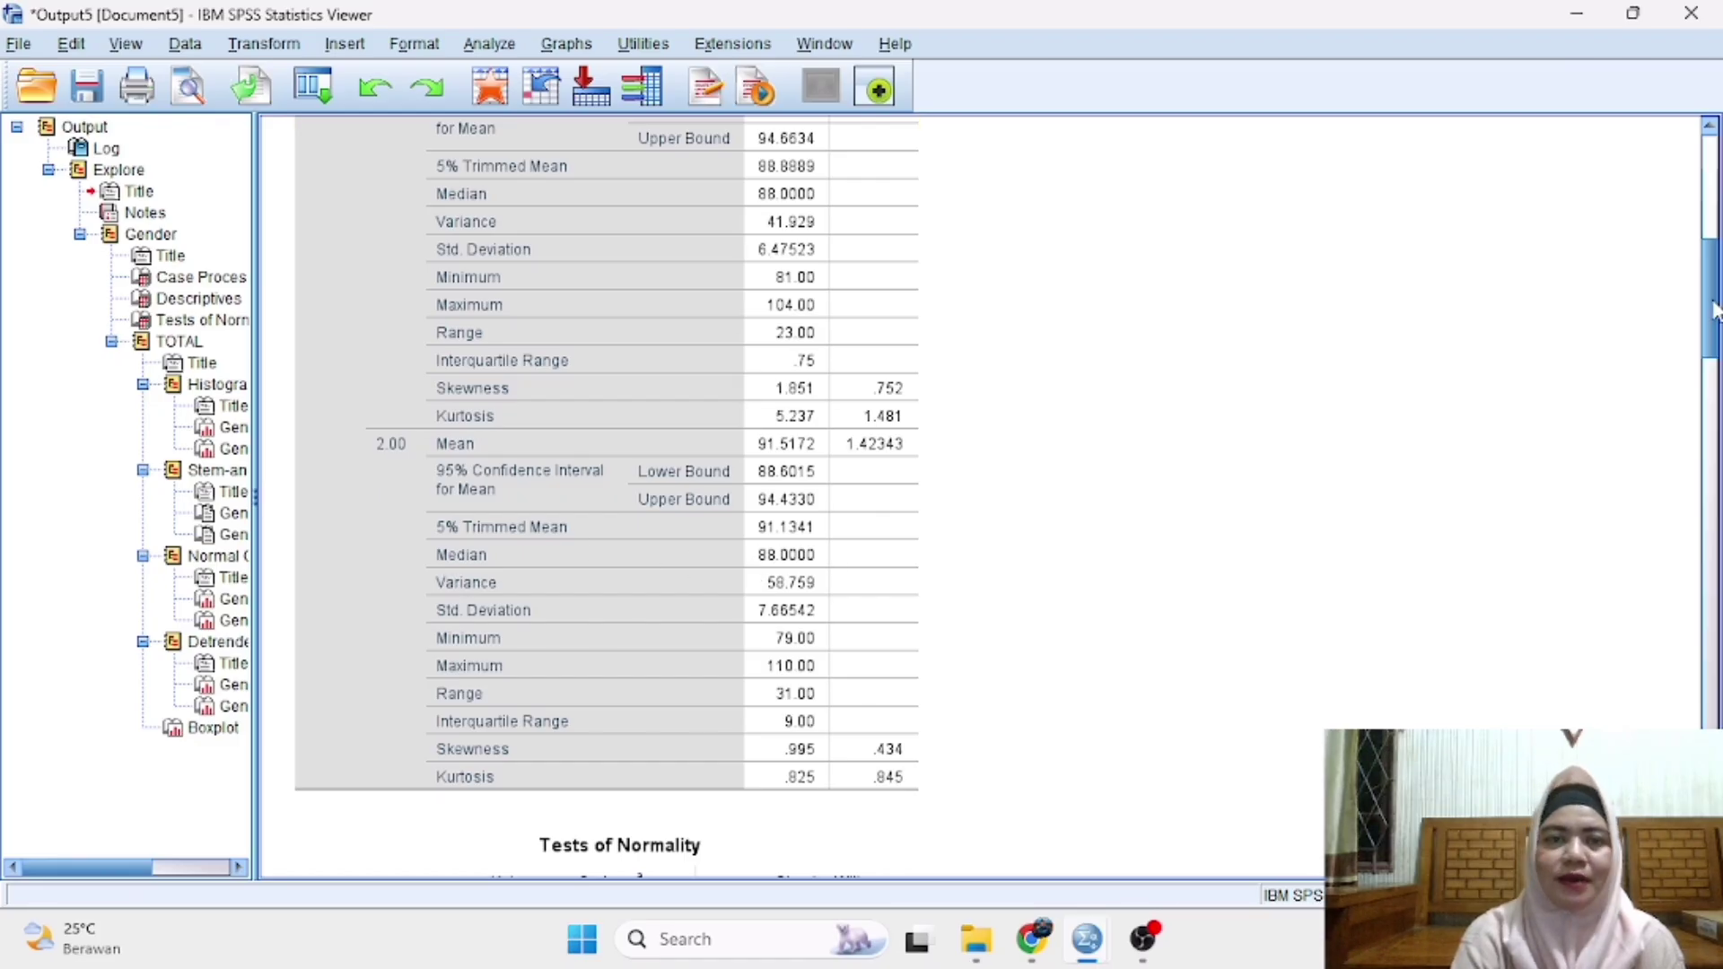
pyautogui.moveTo(1715, 301); pyautogui.dragTo(1720, 347)
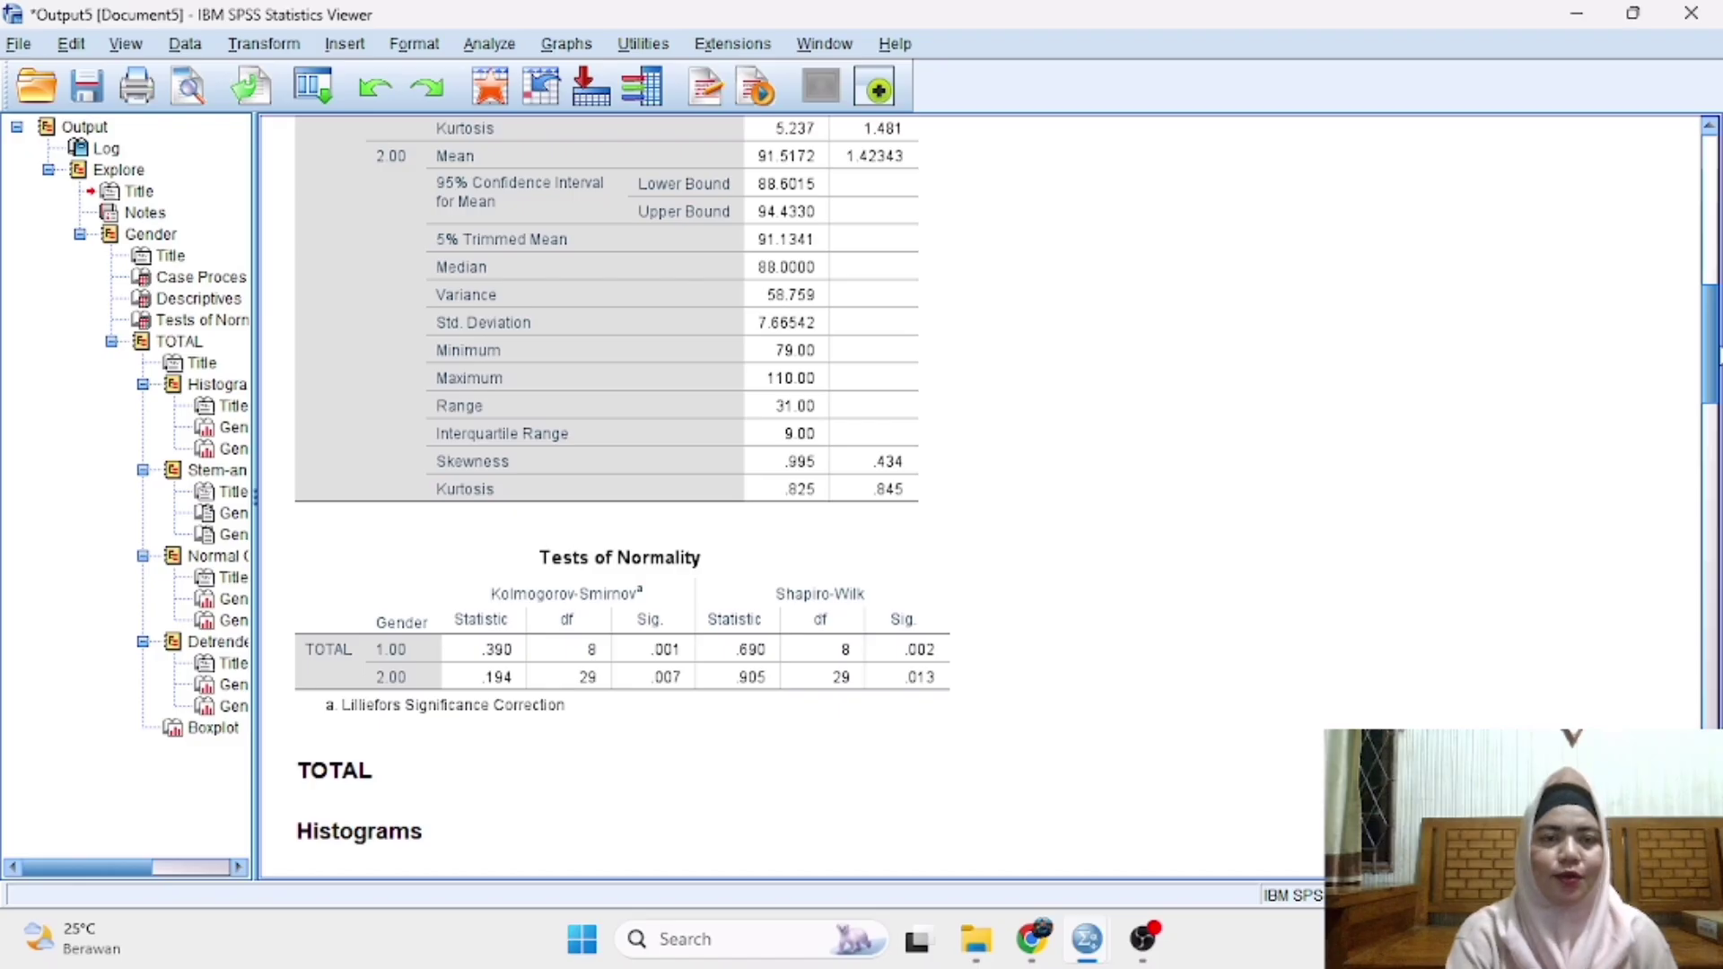
pyautogui.moveTo(1721, 349); pyautogui.dragTo(1720, 357)
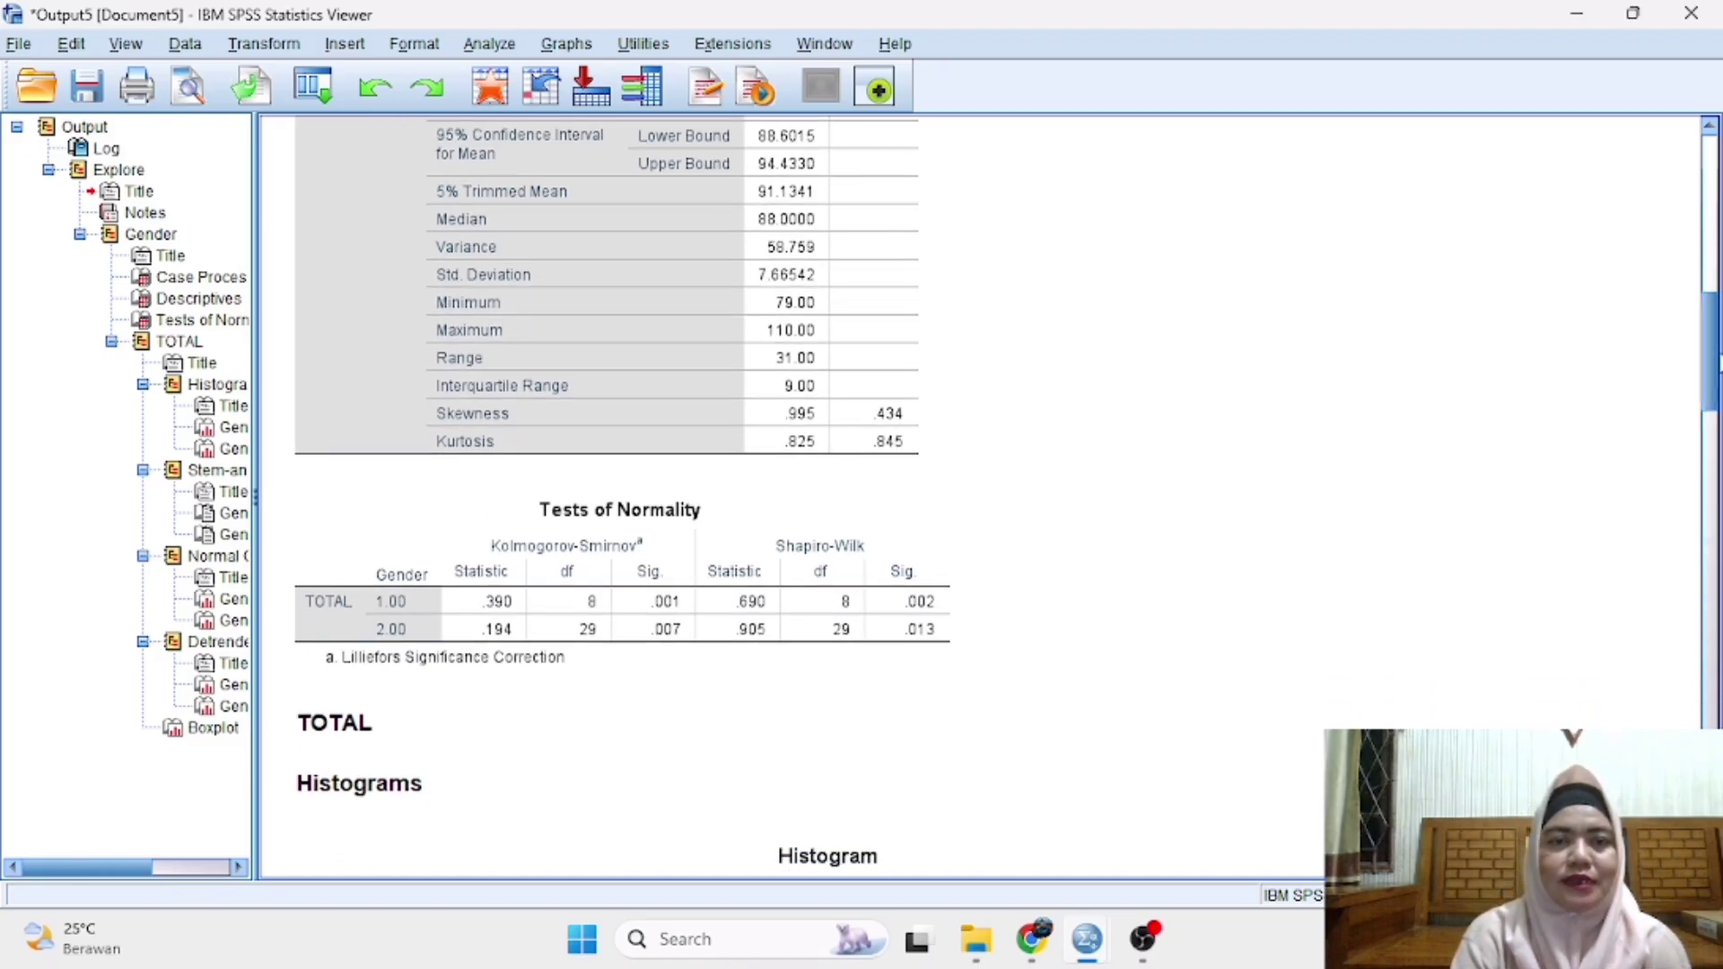
pyautogui.click(620, 534)
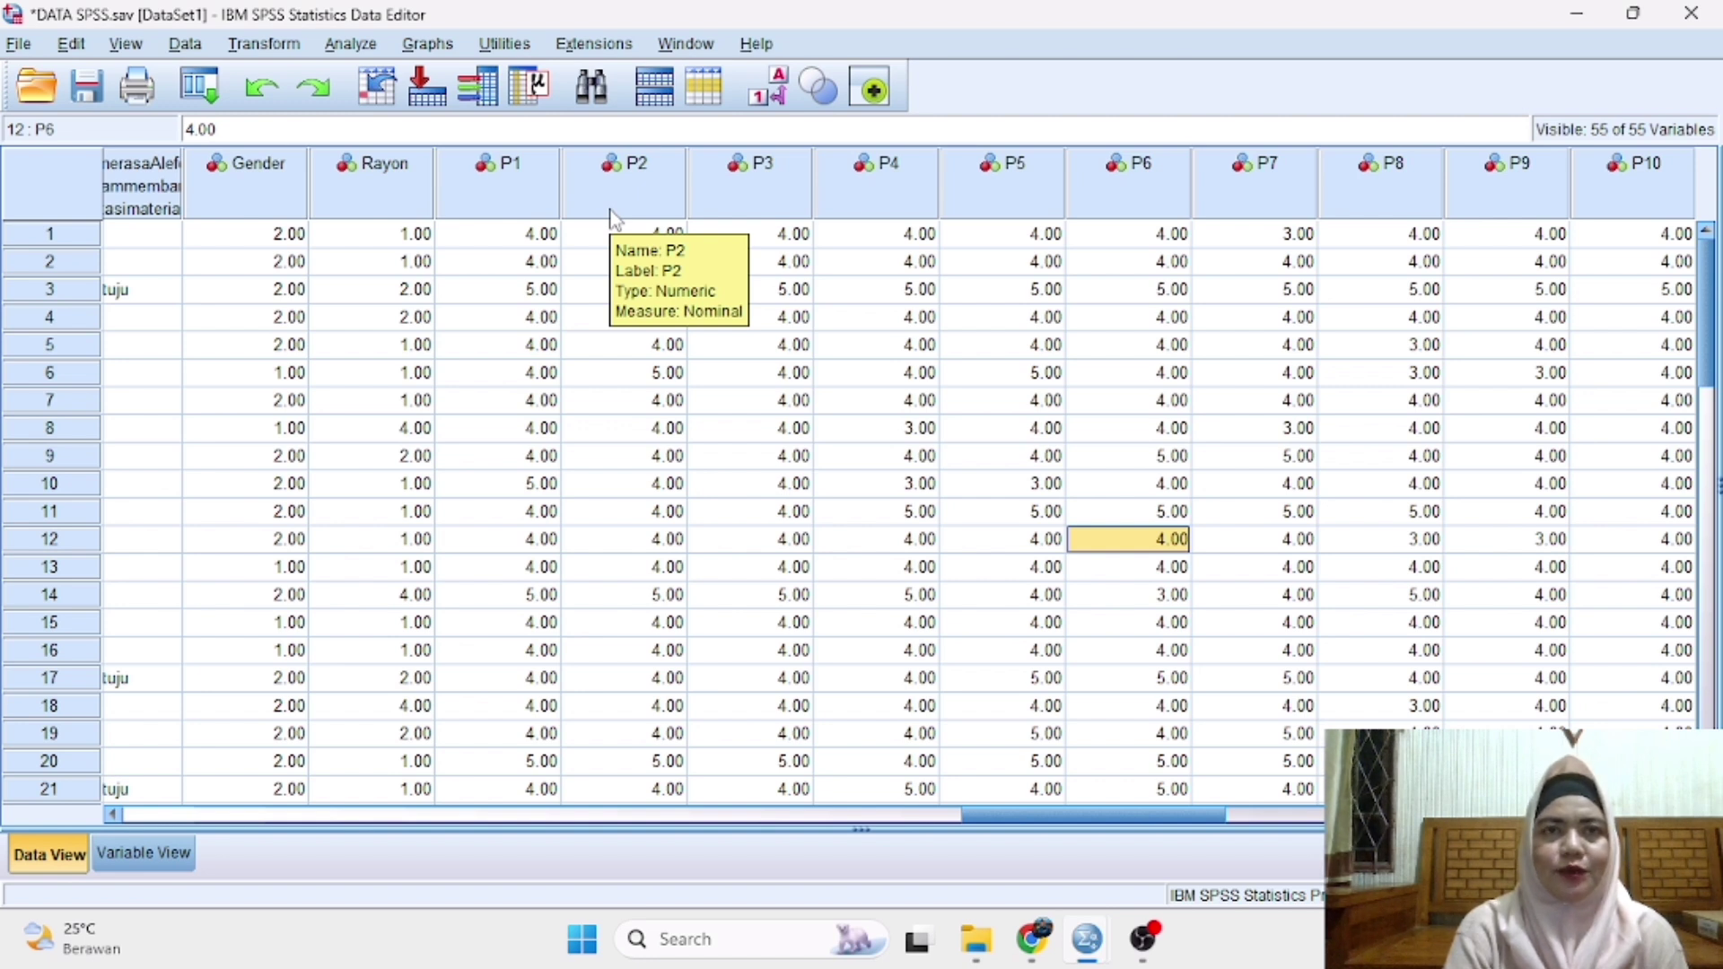
# Step: Start a nonparametric two-independent-samples test from the legacy dialogs with MEAN as the test variable
pyautogui.click(365, 52)
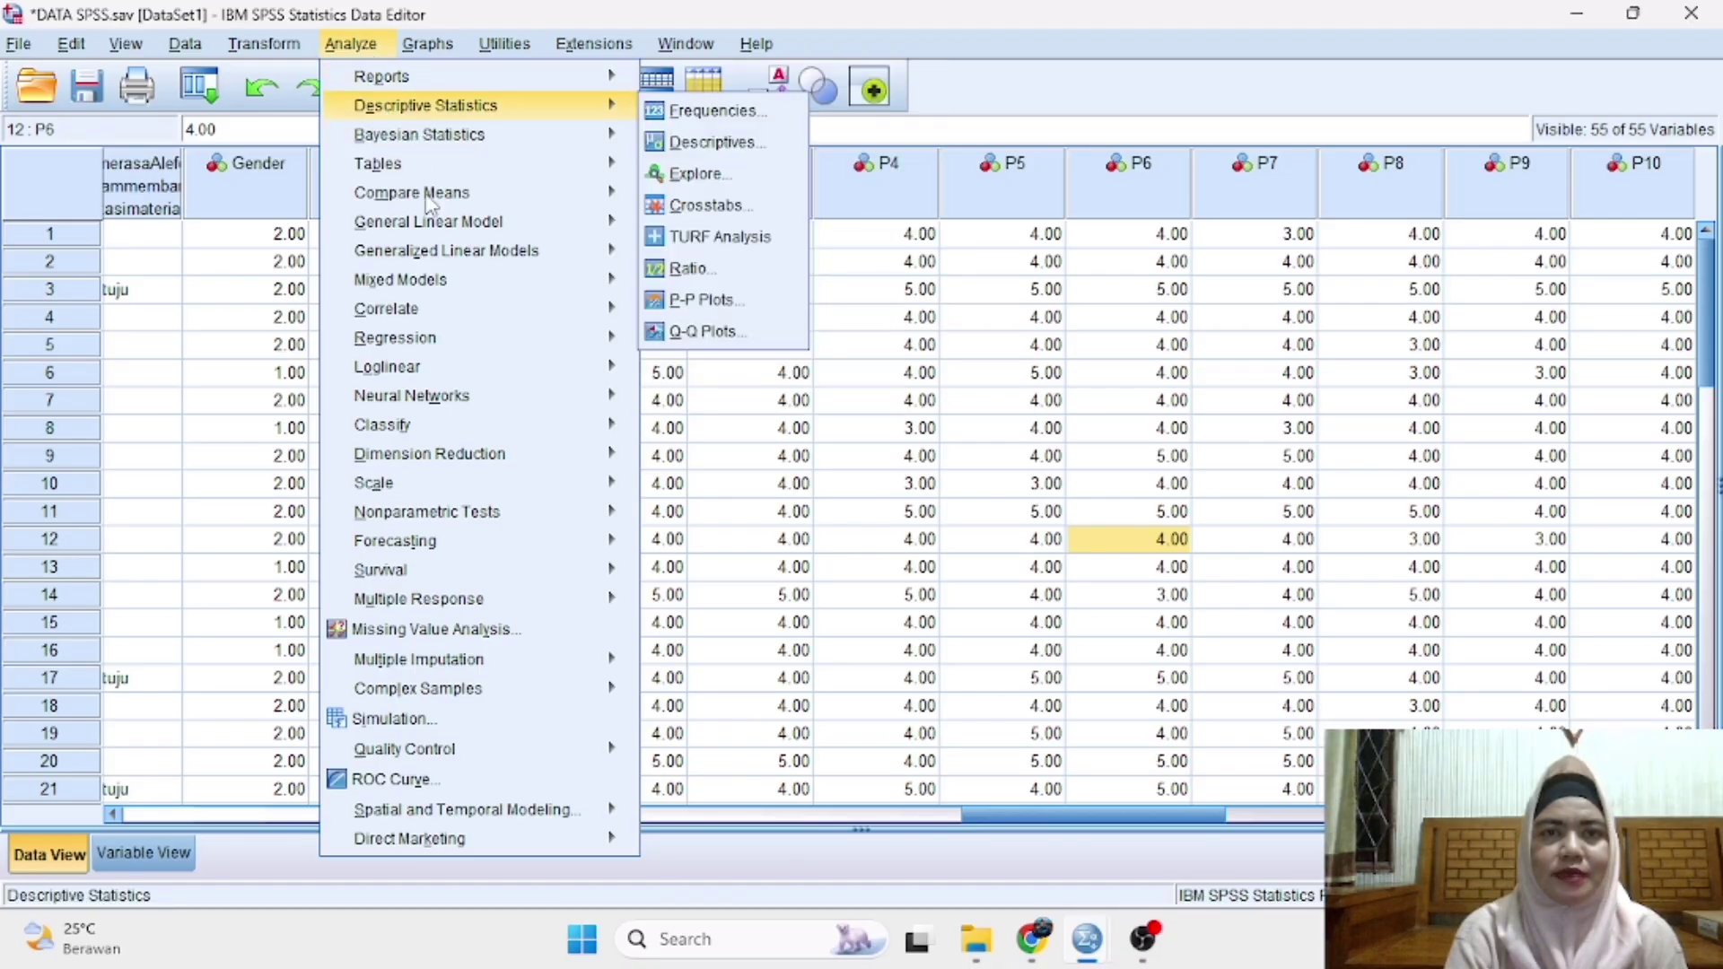
pyautogui.moveTo(452, 289)
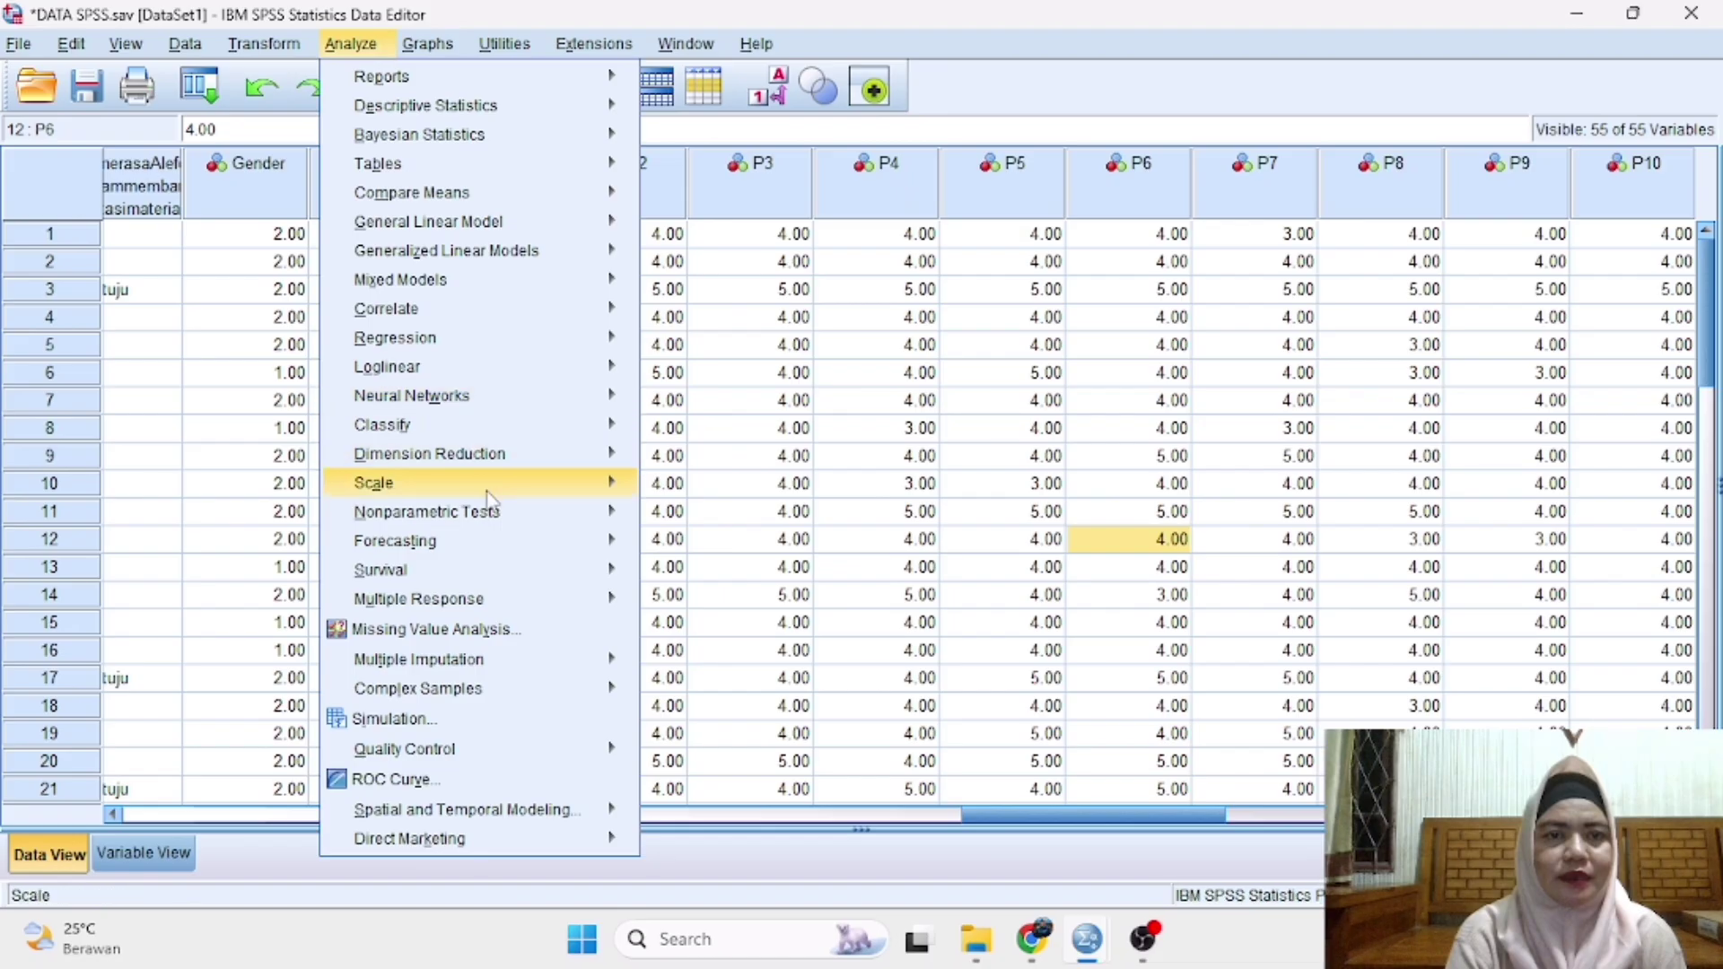
pyautogui.moveTo(495, 528)
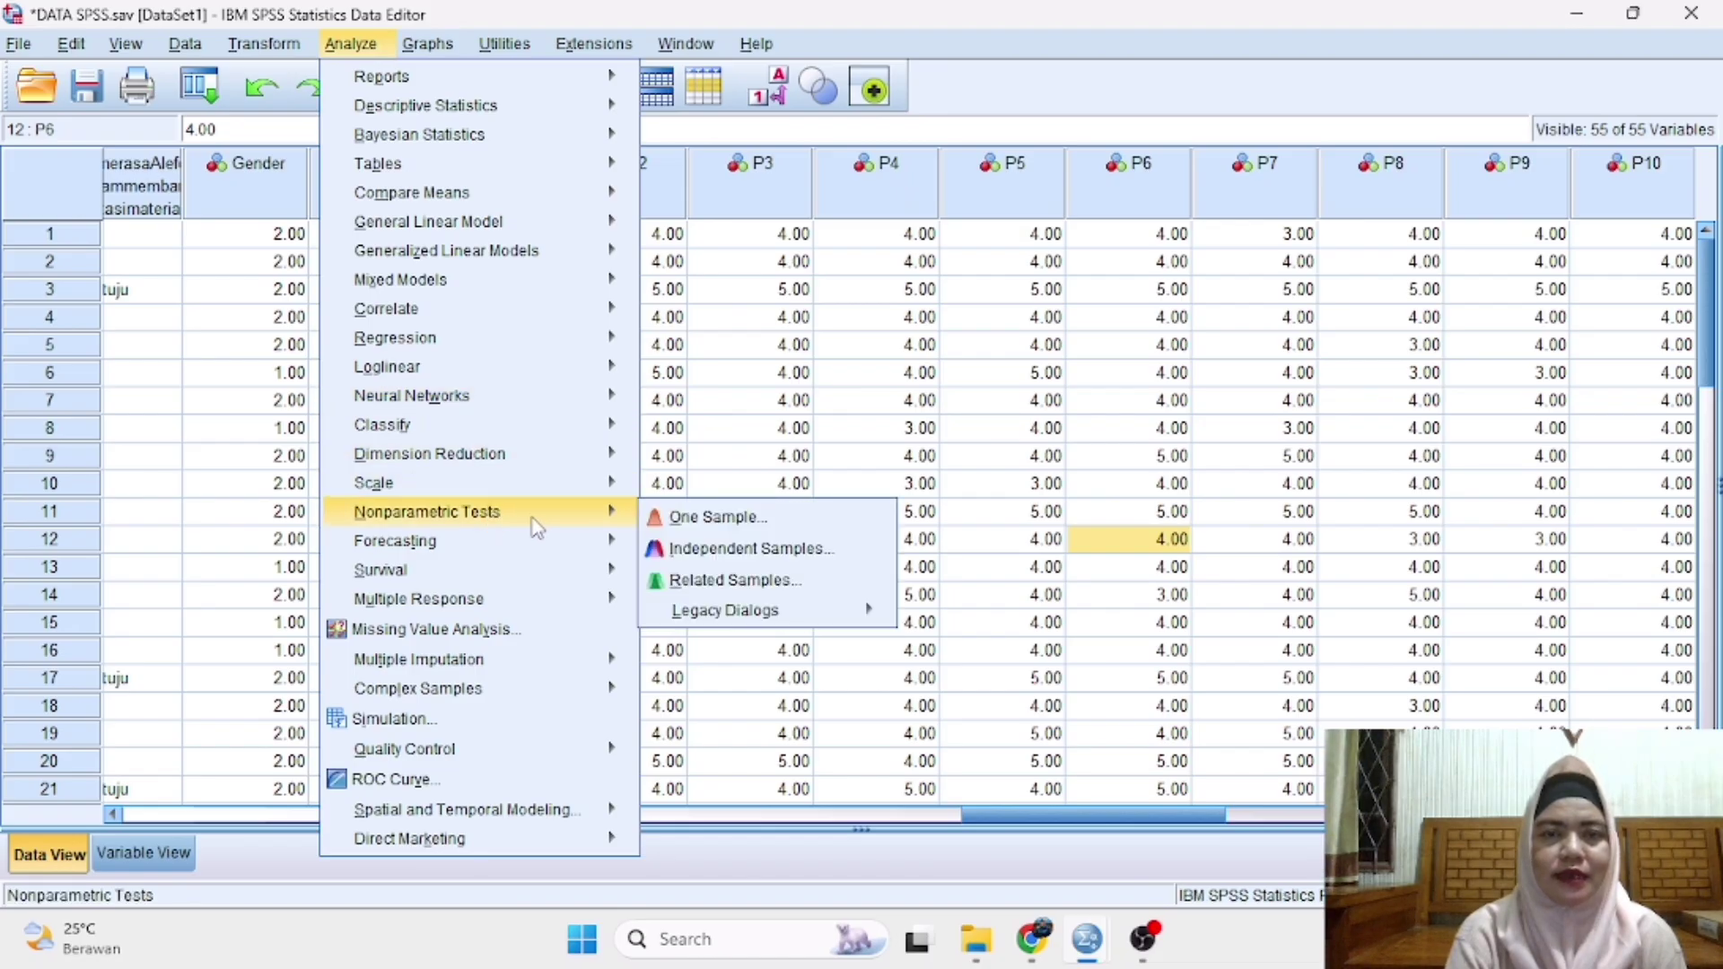
pyautogui.moveTo(736, 620)
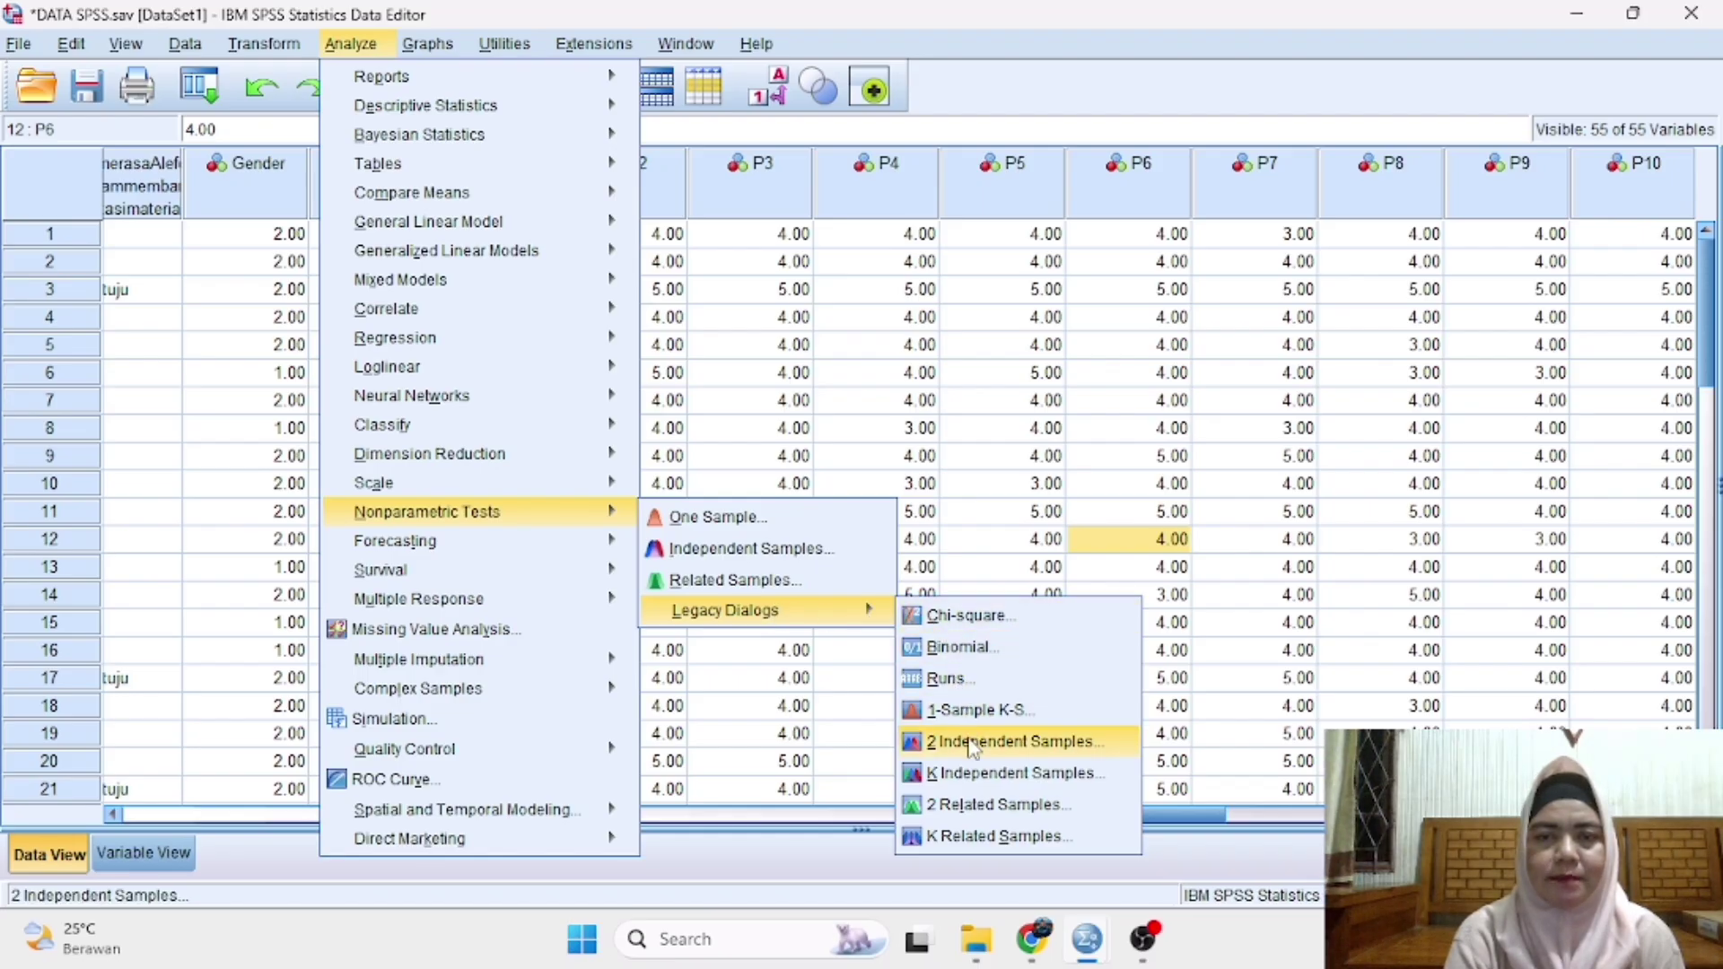
pyautogui.click(972, 745)
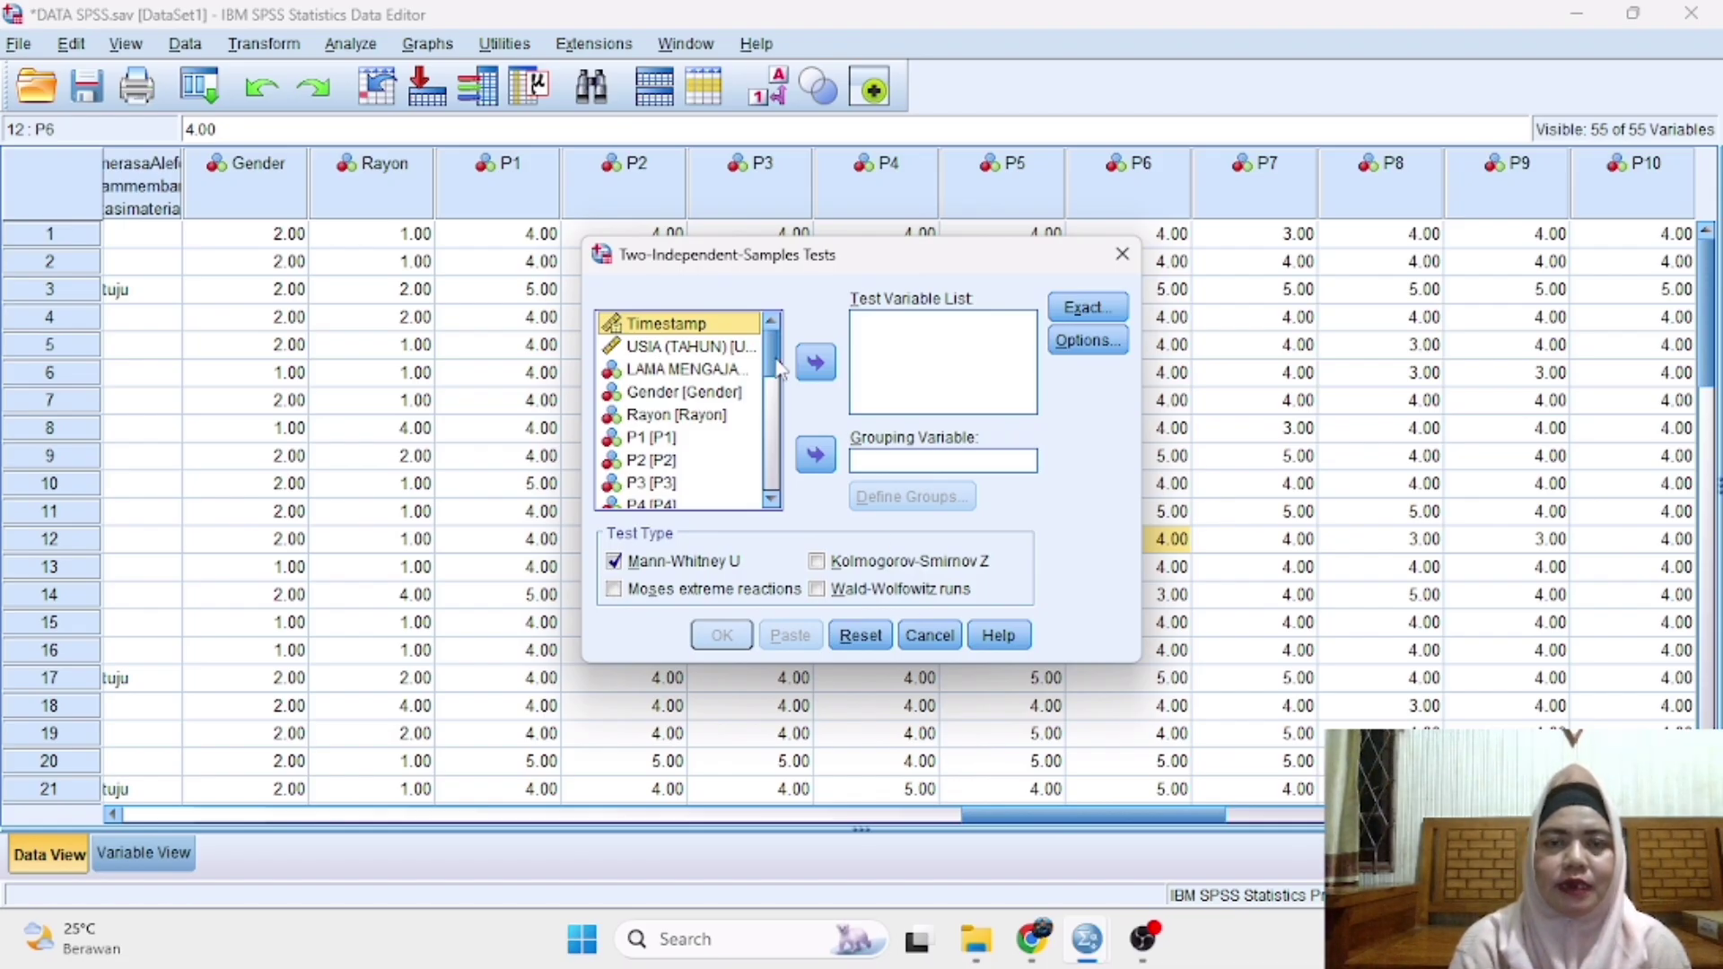
pyautogui.scroll(-7, 698, 482)
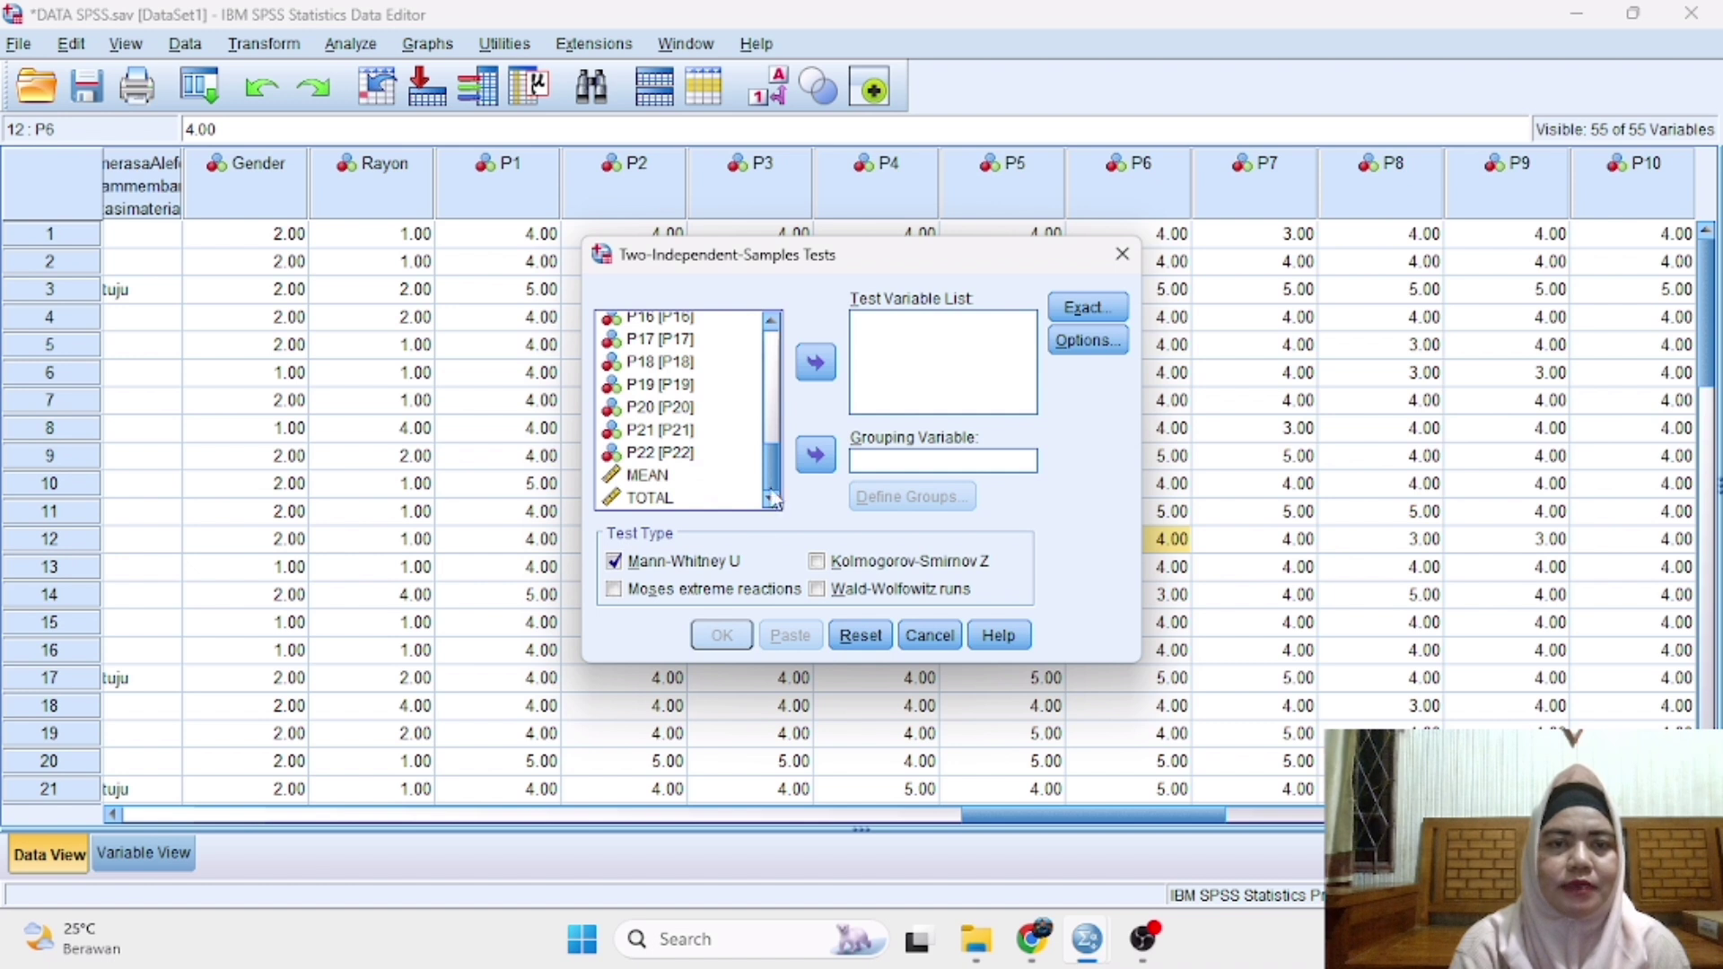
pyautogui.click(664, 477)
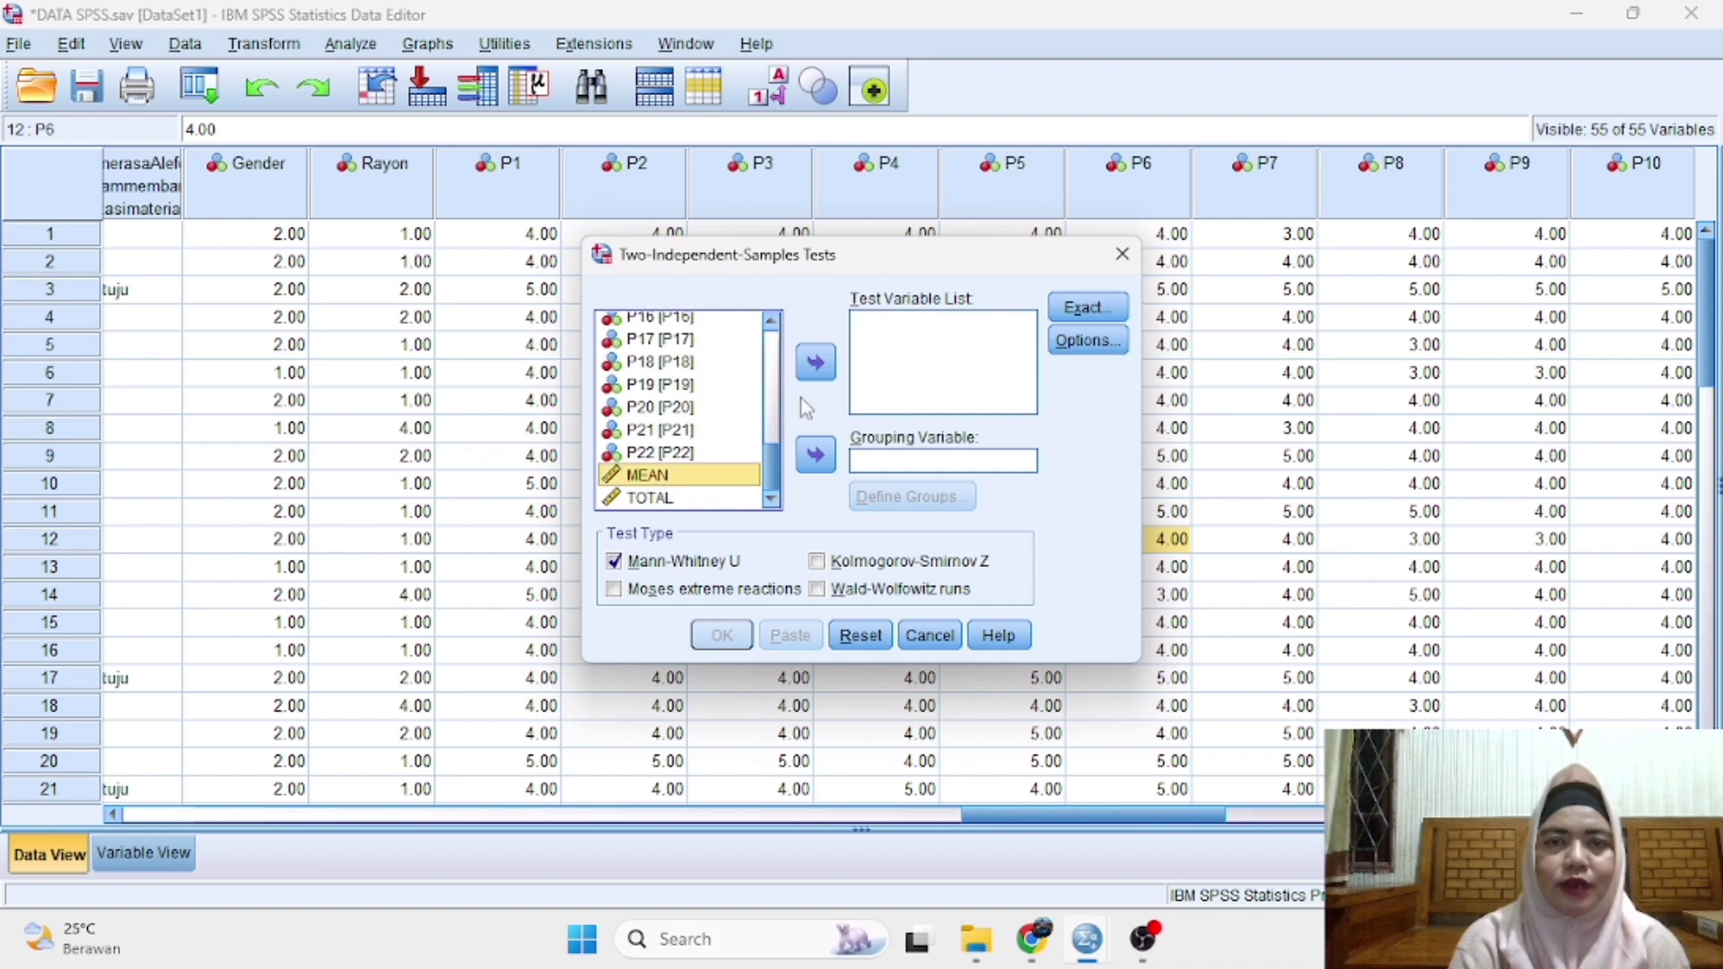
pyautogui.click(817, 365)
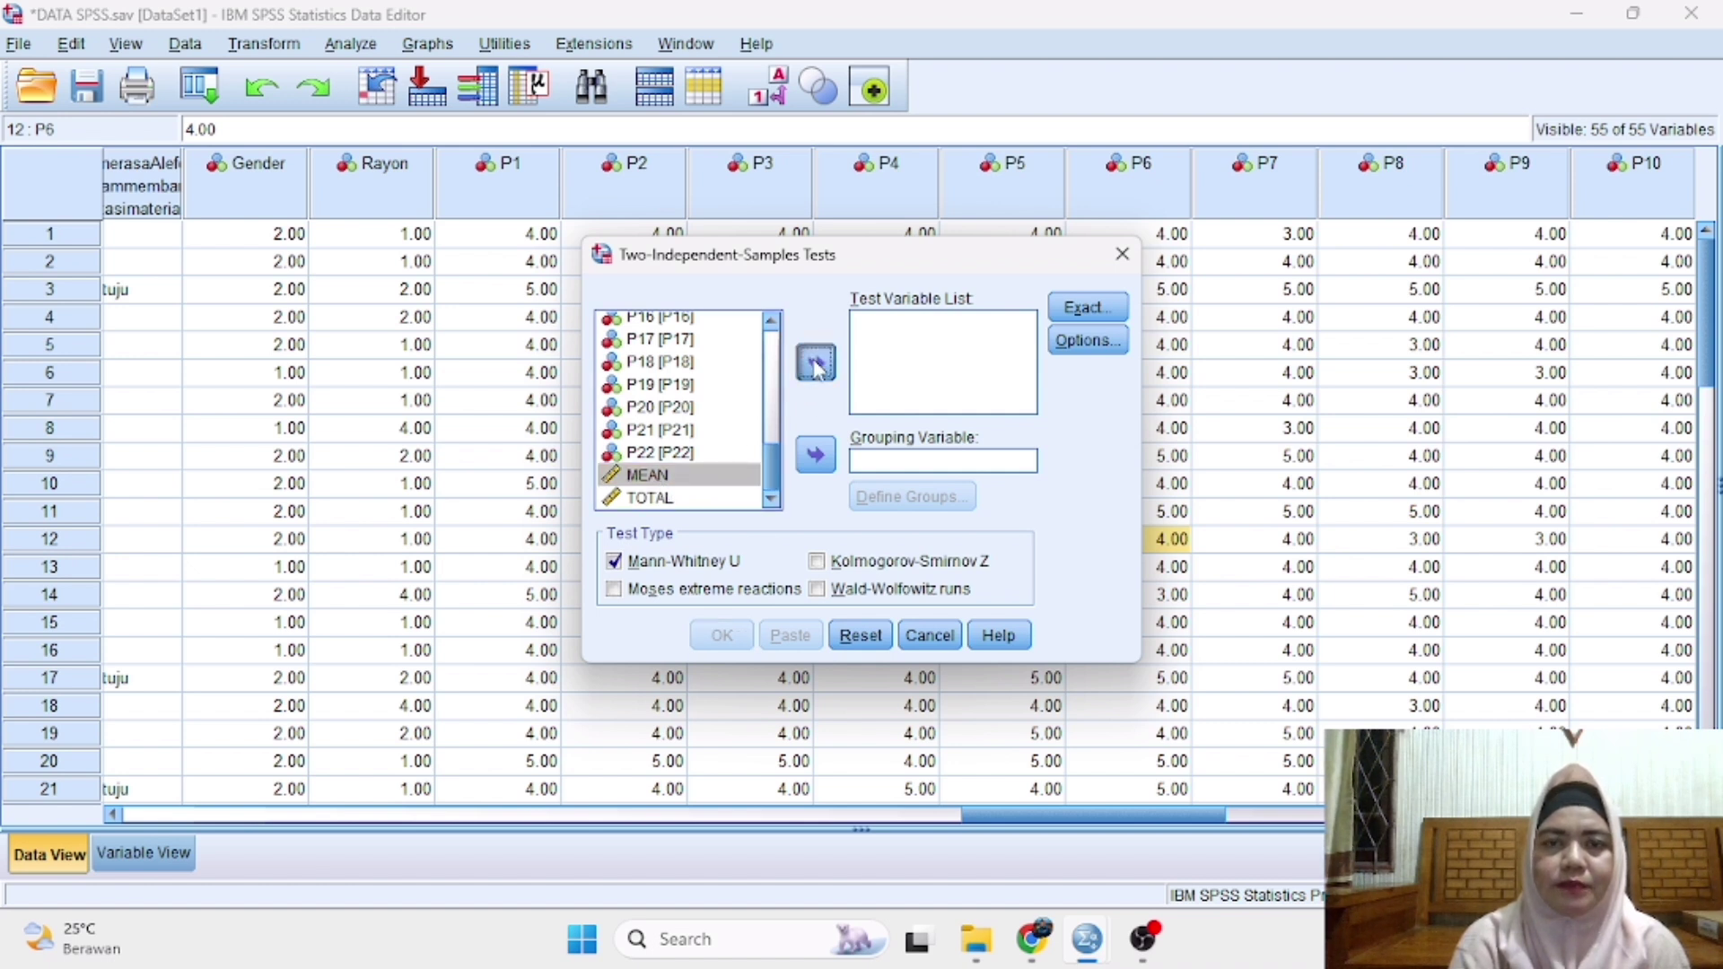
# Step: Set Gender as the grouping variable, defining group 1 as 1 and group 2 as 2
pyautogui.moveTo(772, 465); pyautogui.dragTo(764, 347)
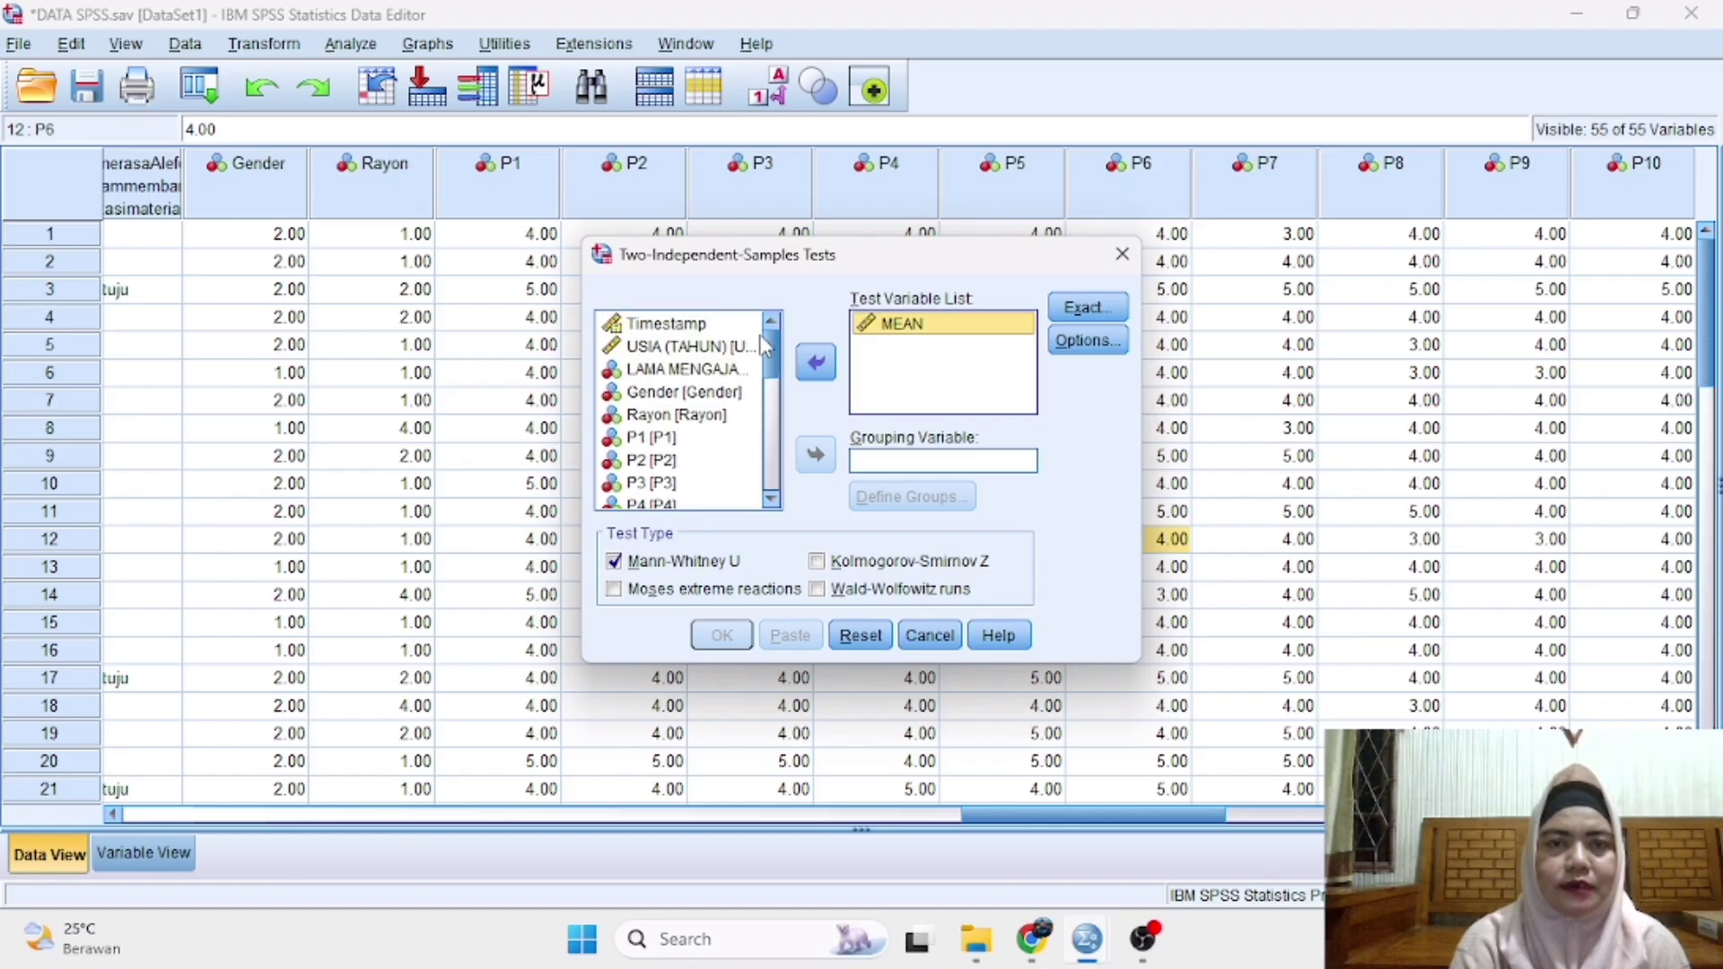
pyautogui.click(709, 392)
pyautogui.click(815, 456)
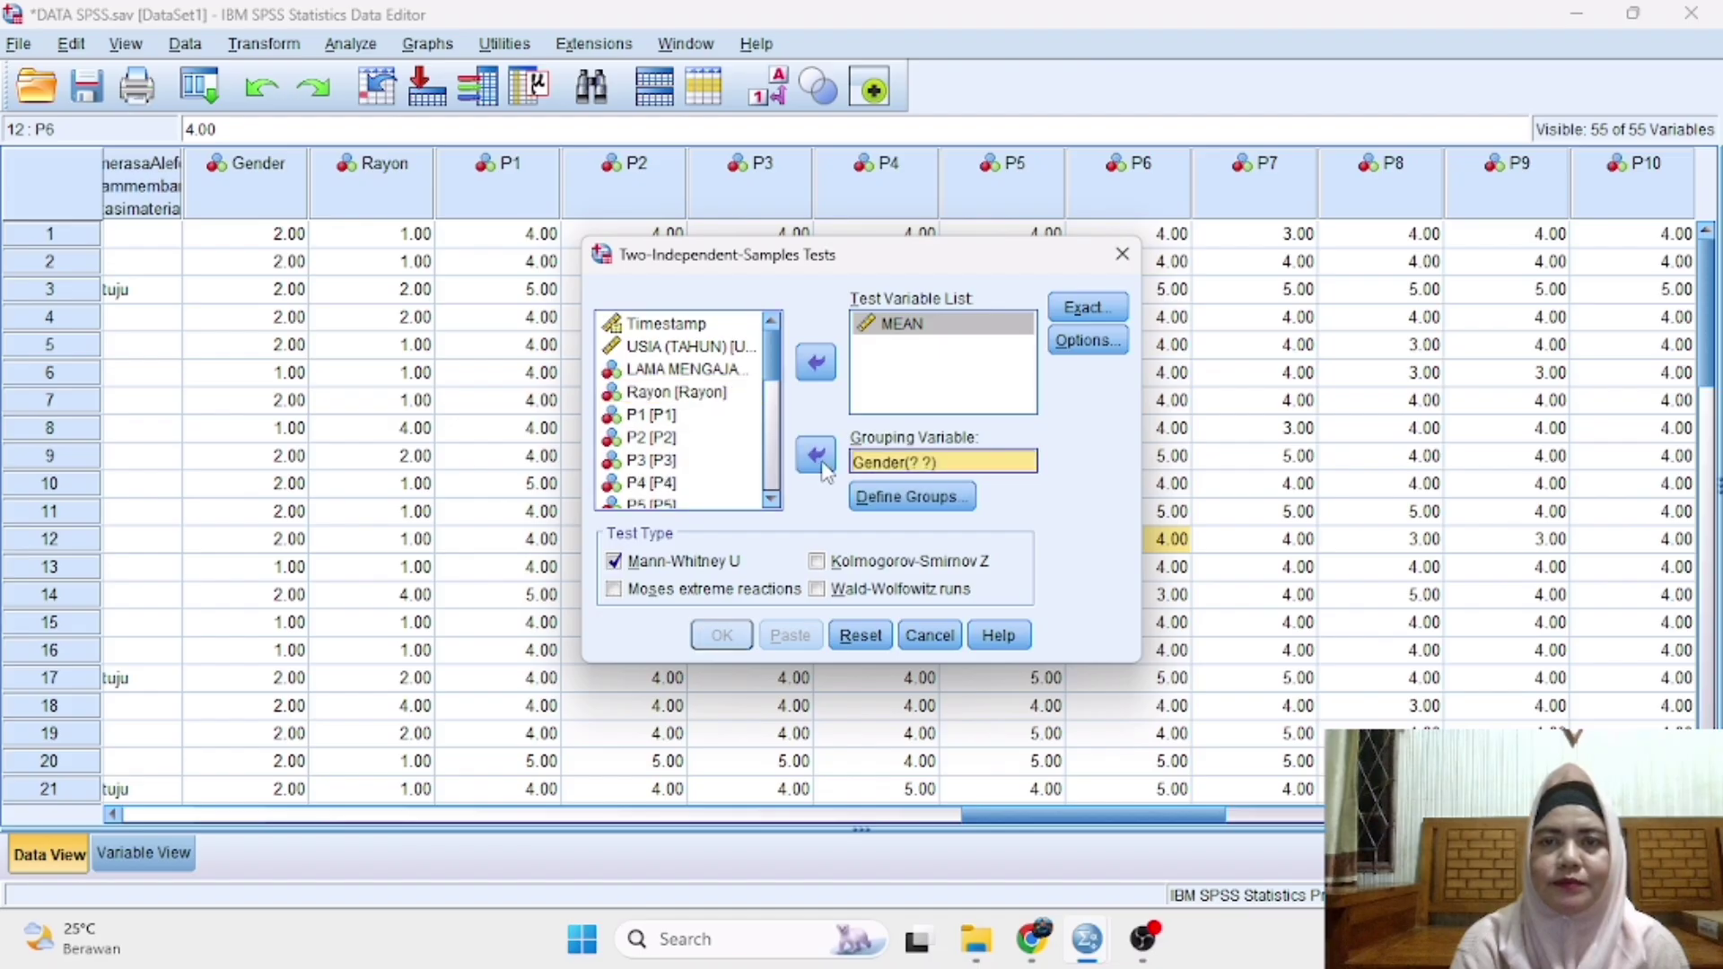
pyautogui.click(890, 505)
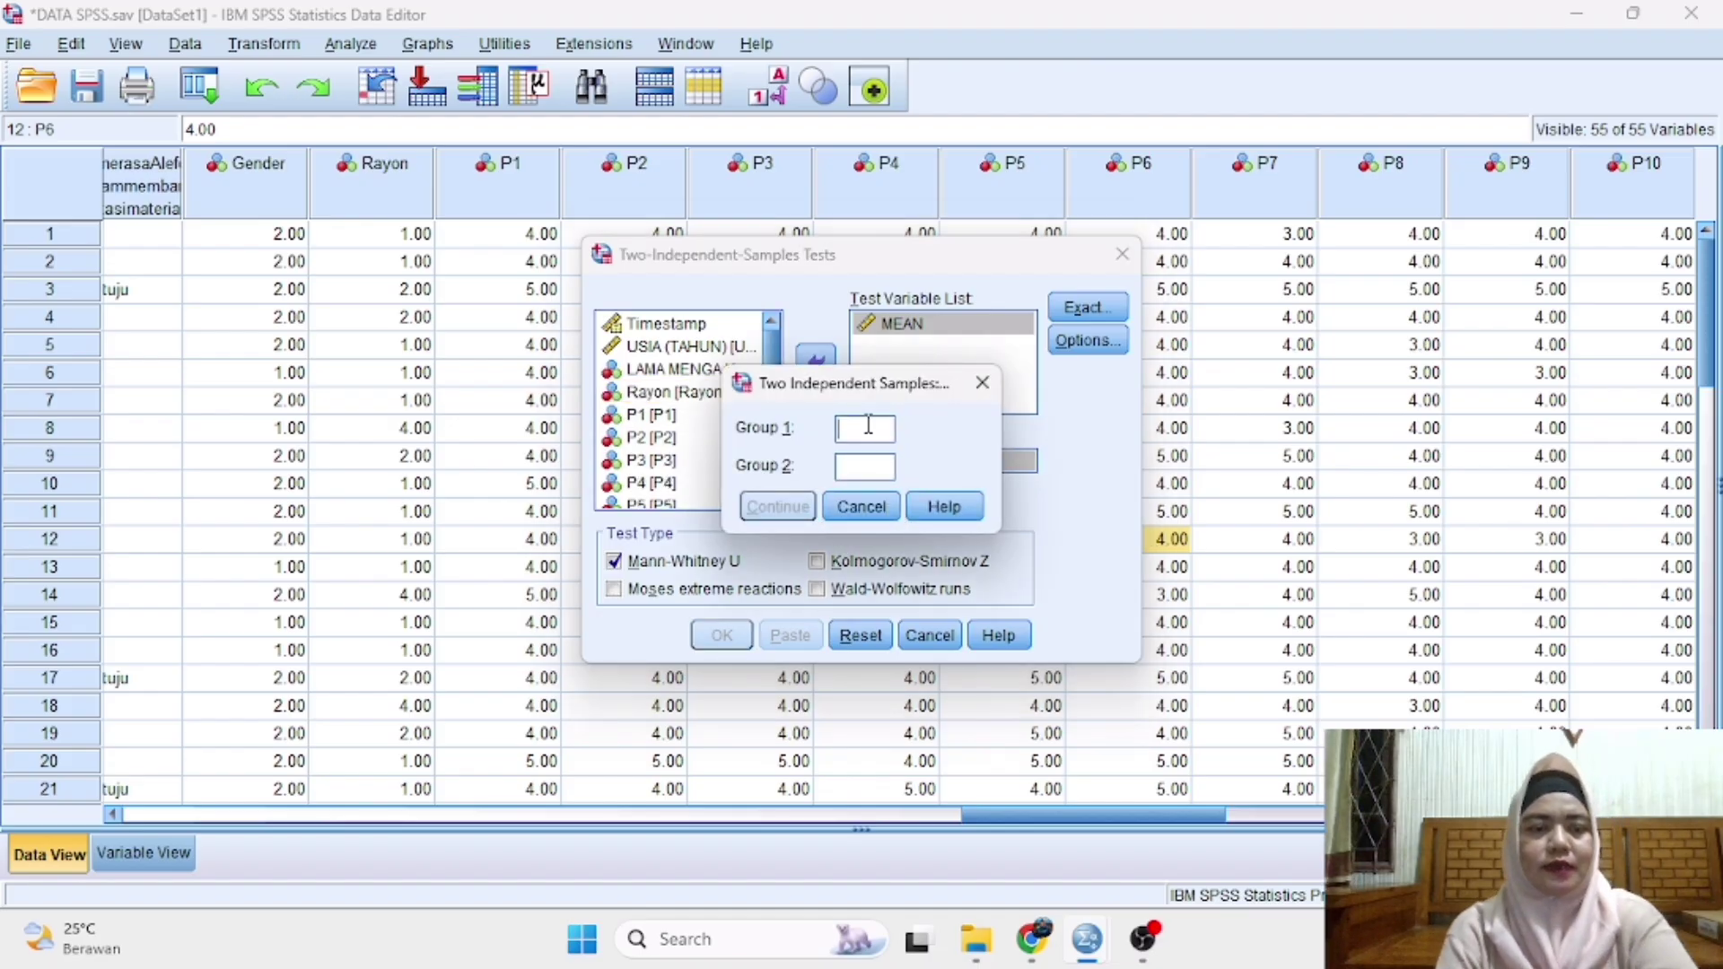
pyautogui.write('1')
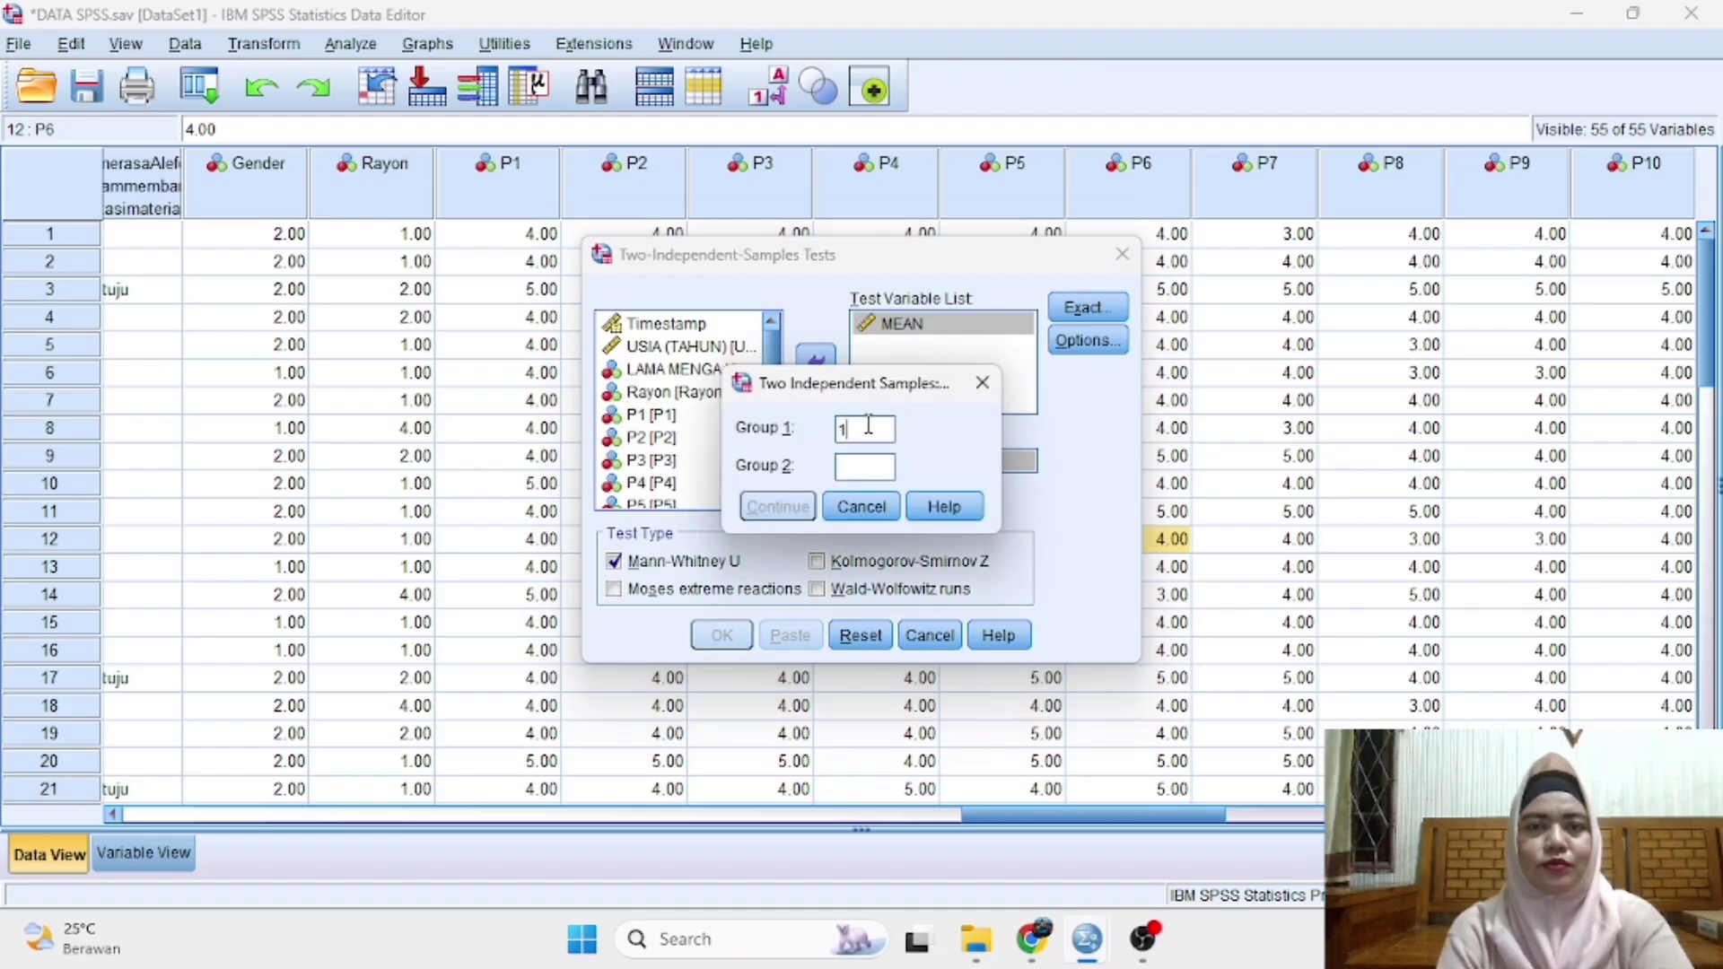
pyautogui.click(878, 471)
pyautogui.write('2')
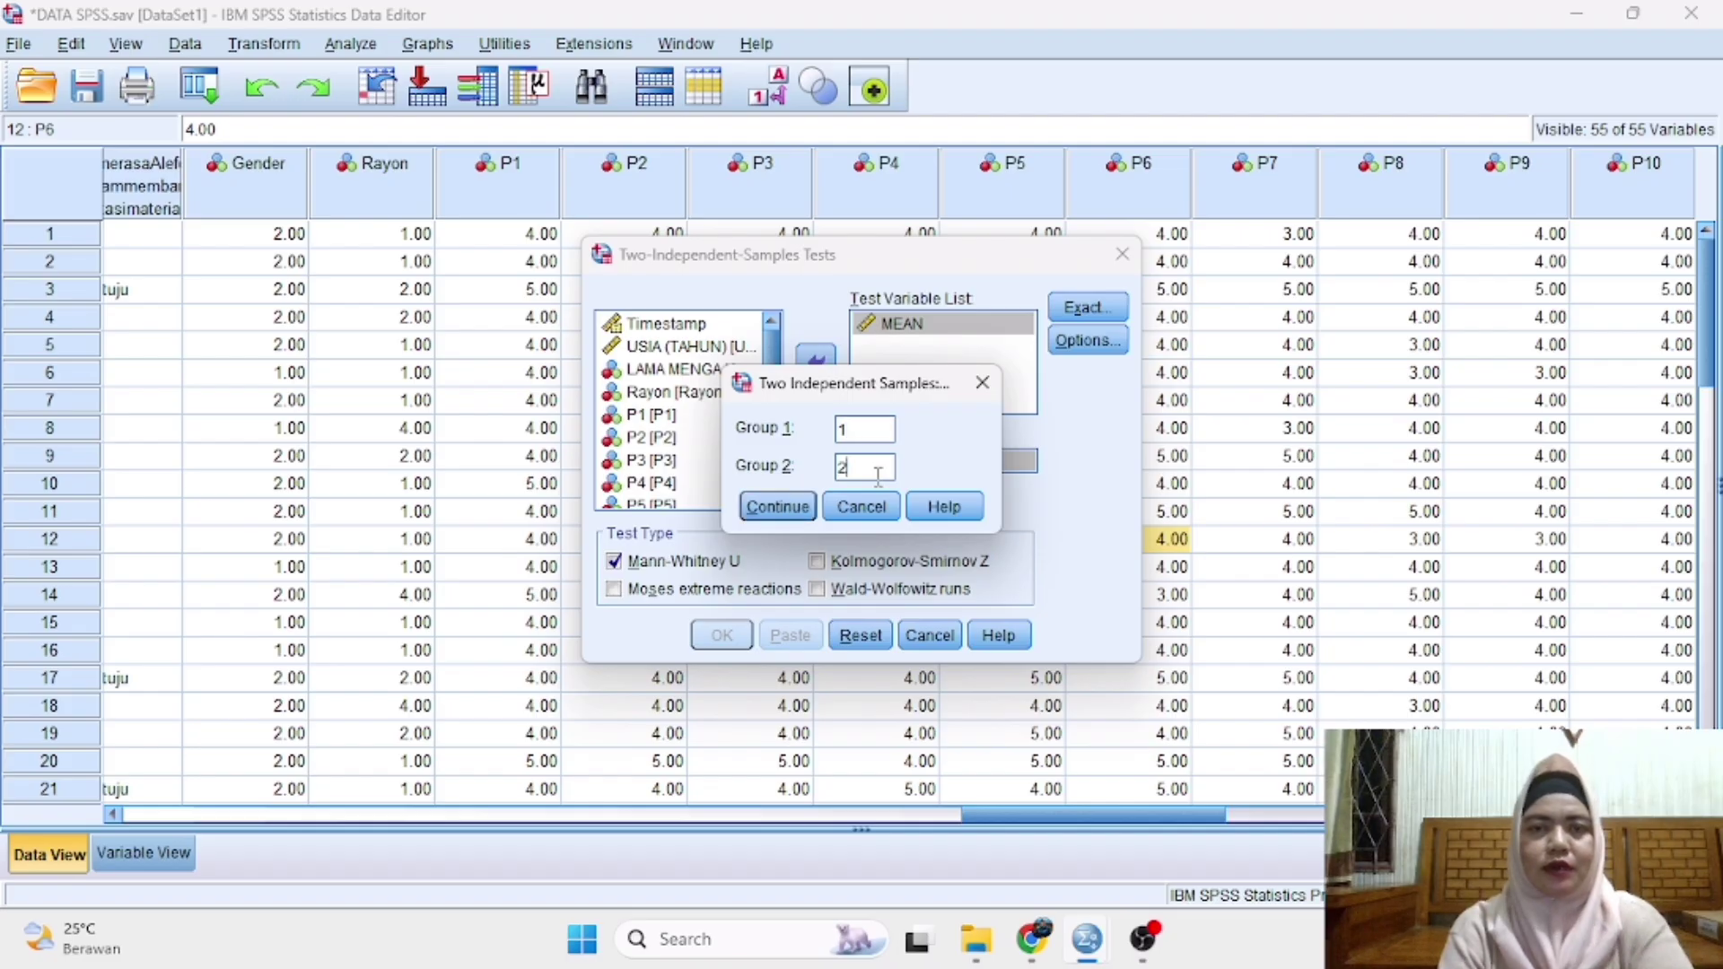
pyautogui.click(795, 512)
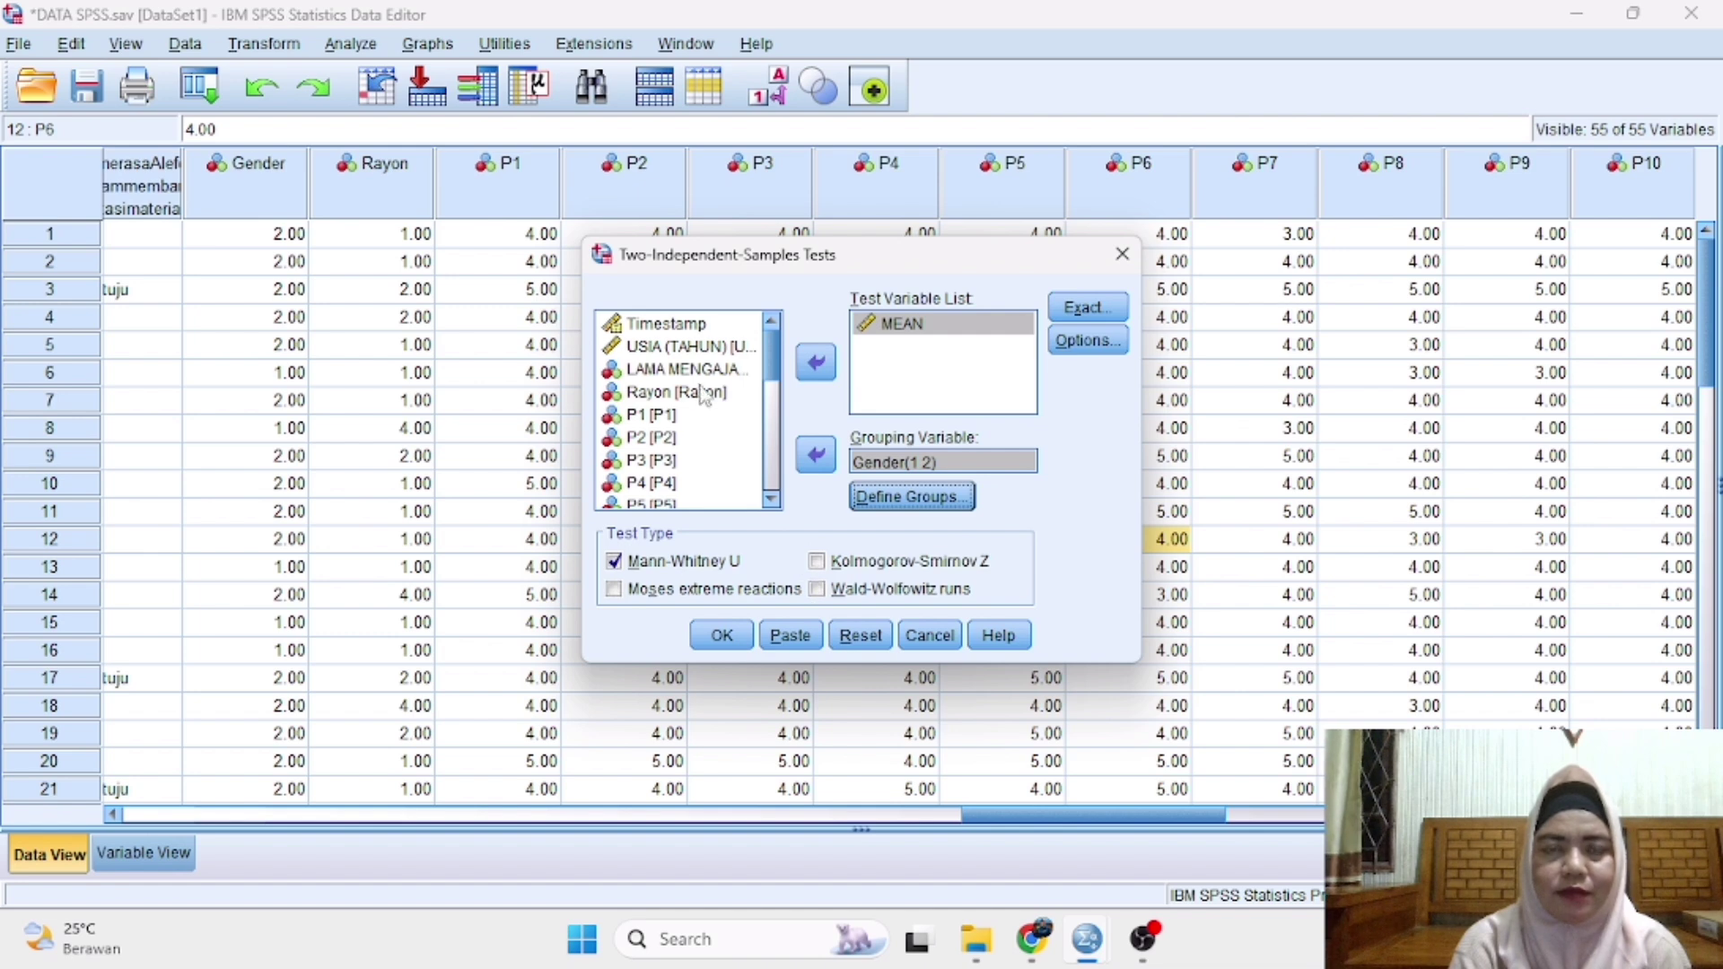
# Step: Run the Mann-Whitney U test on MEAN by Gender and examine the Ranks and Test Statistics tables in the output
pyautogui.click(722, 636)
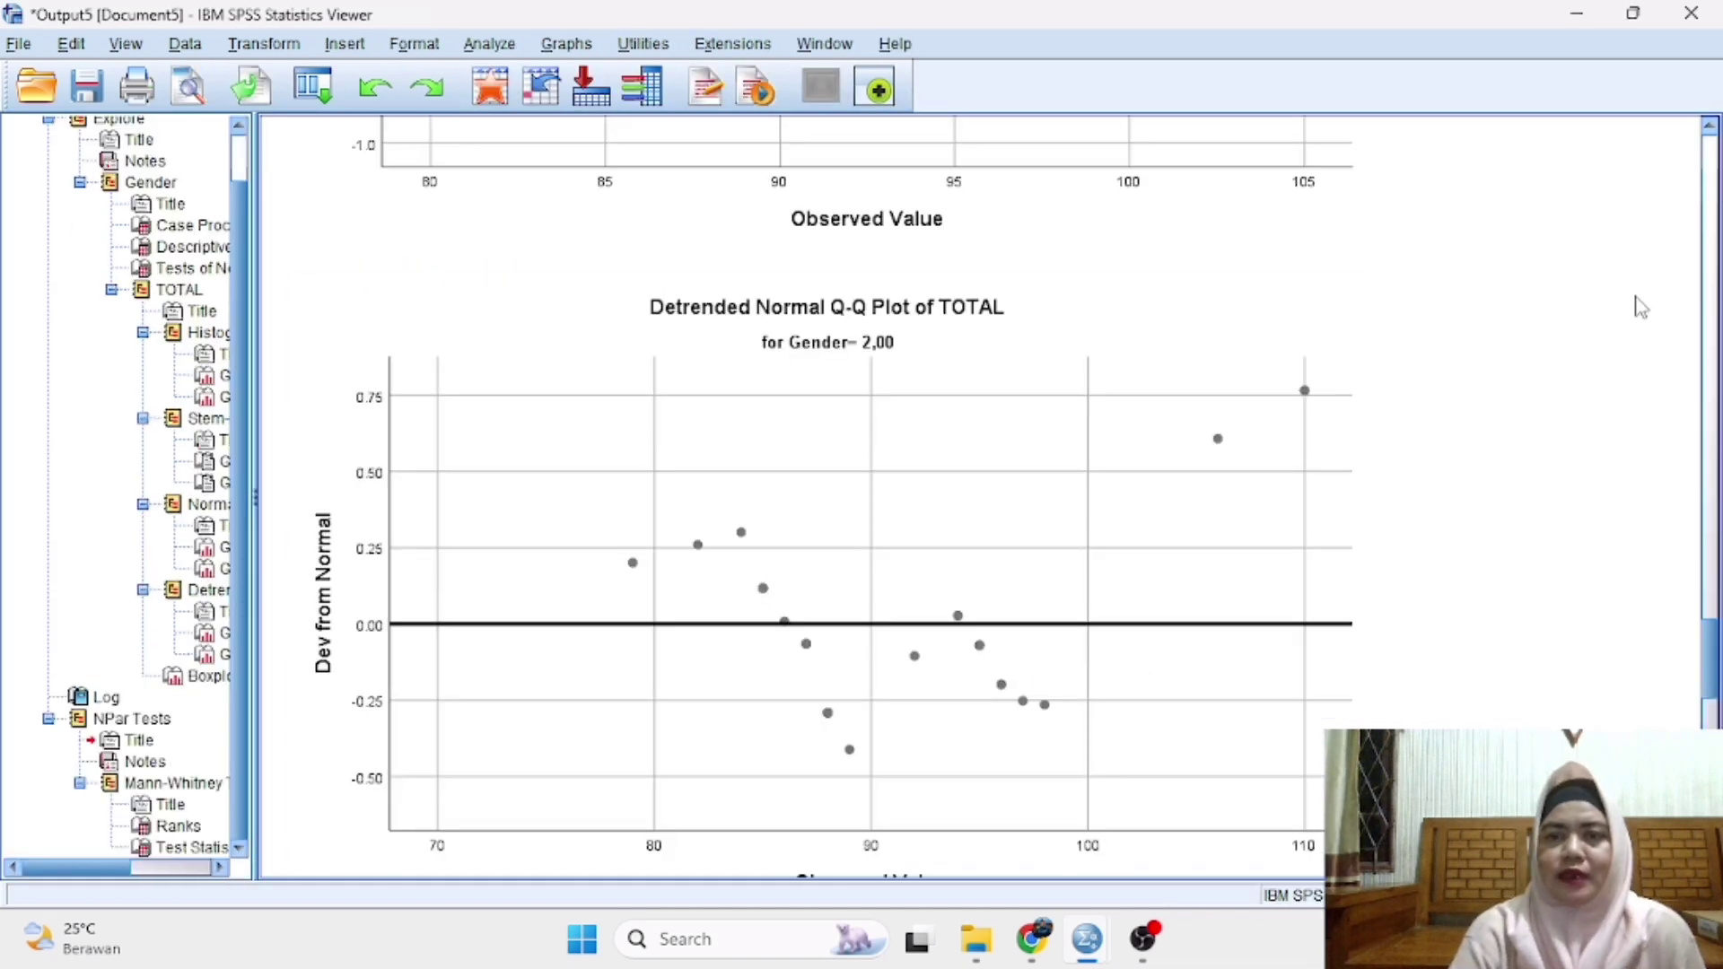
pyautogui.moveTo(1716, 664); pyautogui.dragTo(1711, 745)
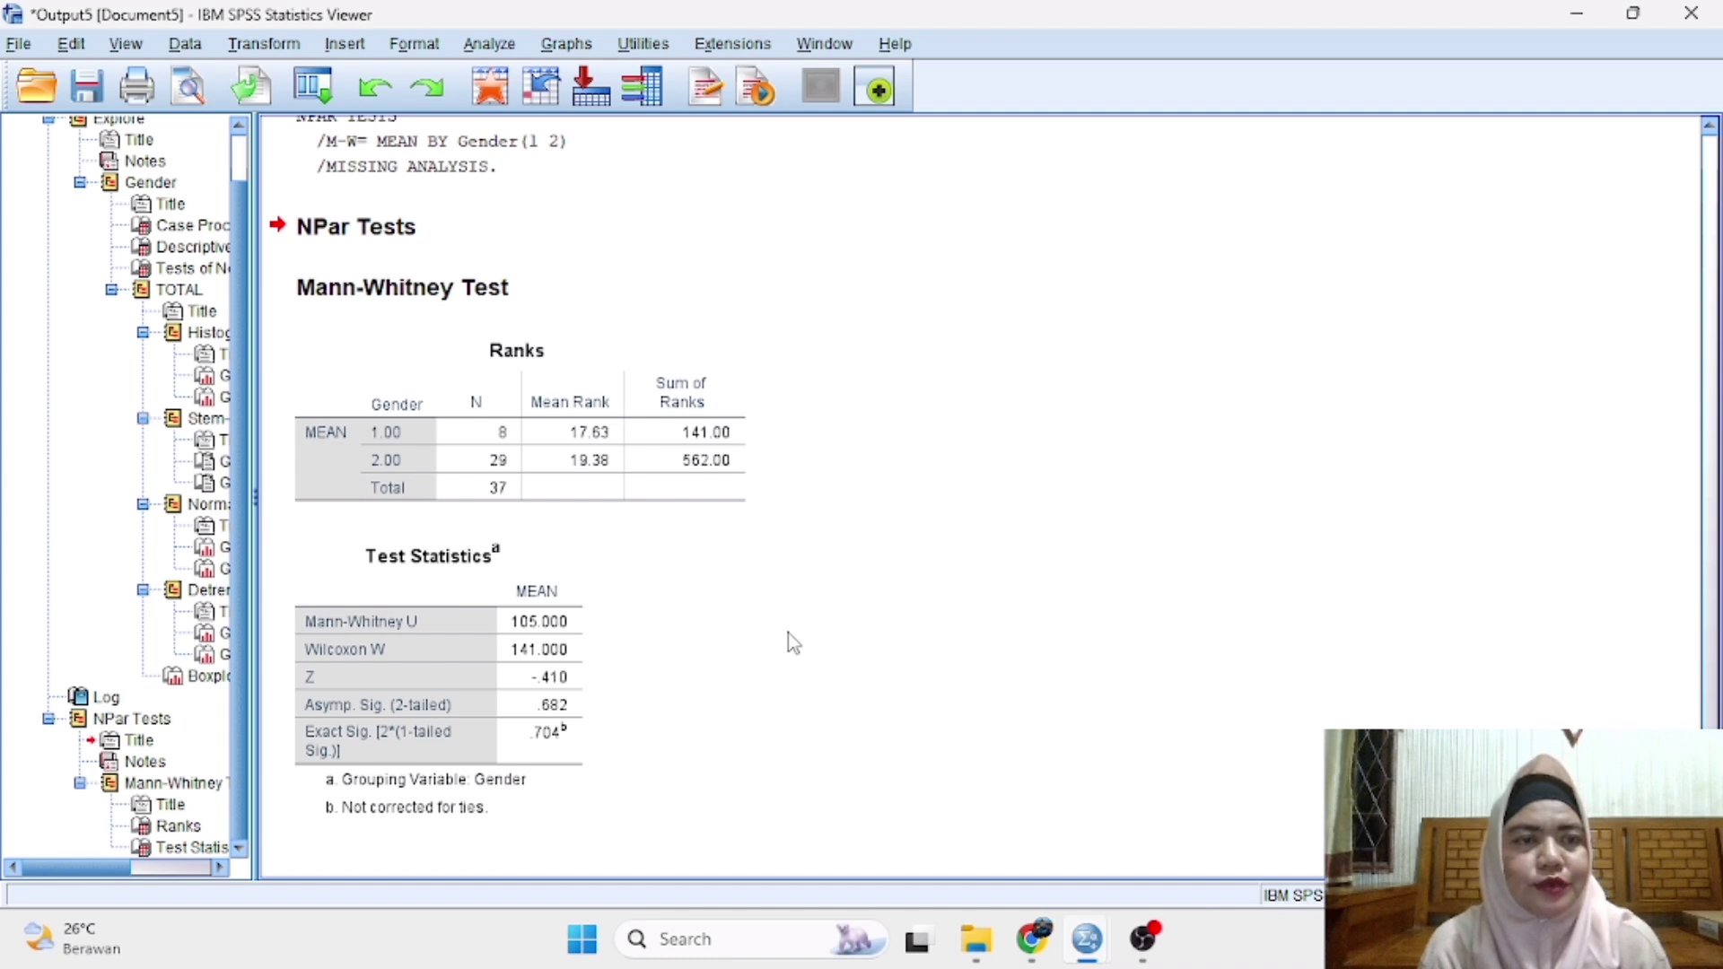
pyautogui.click(567, 640)
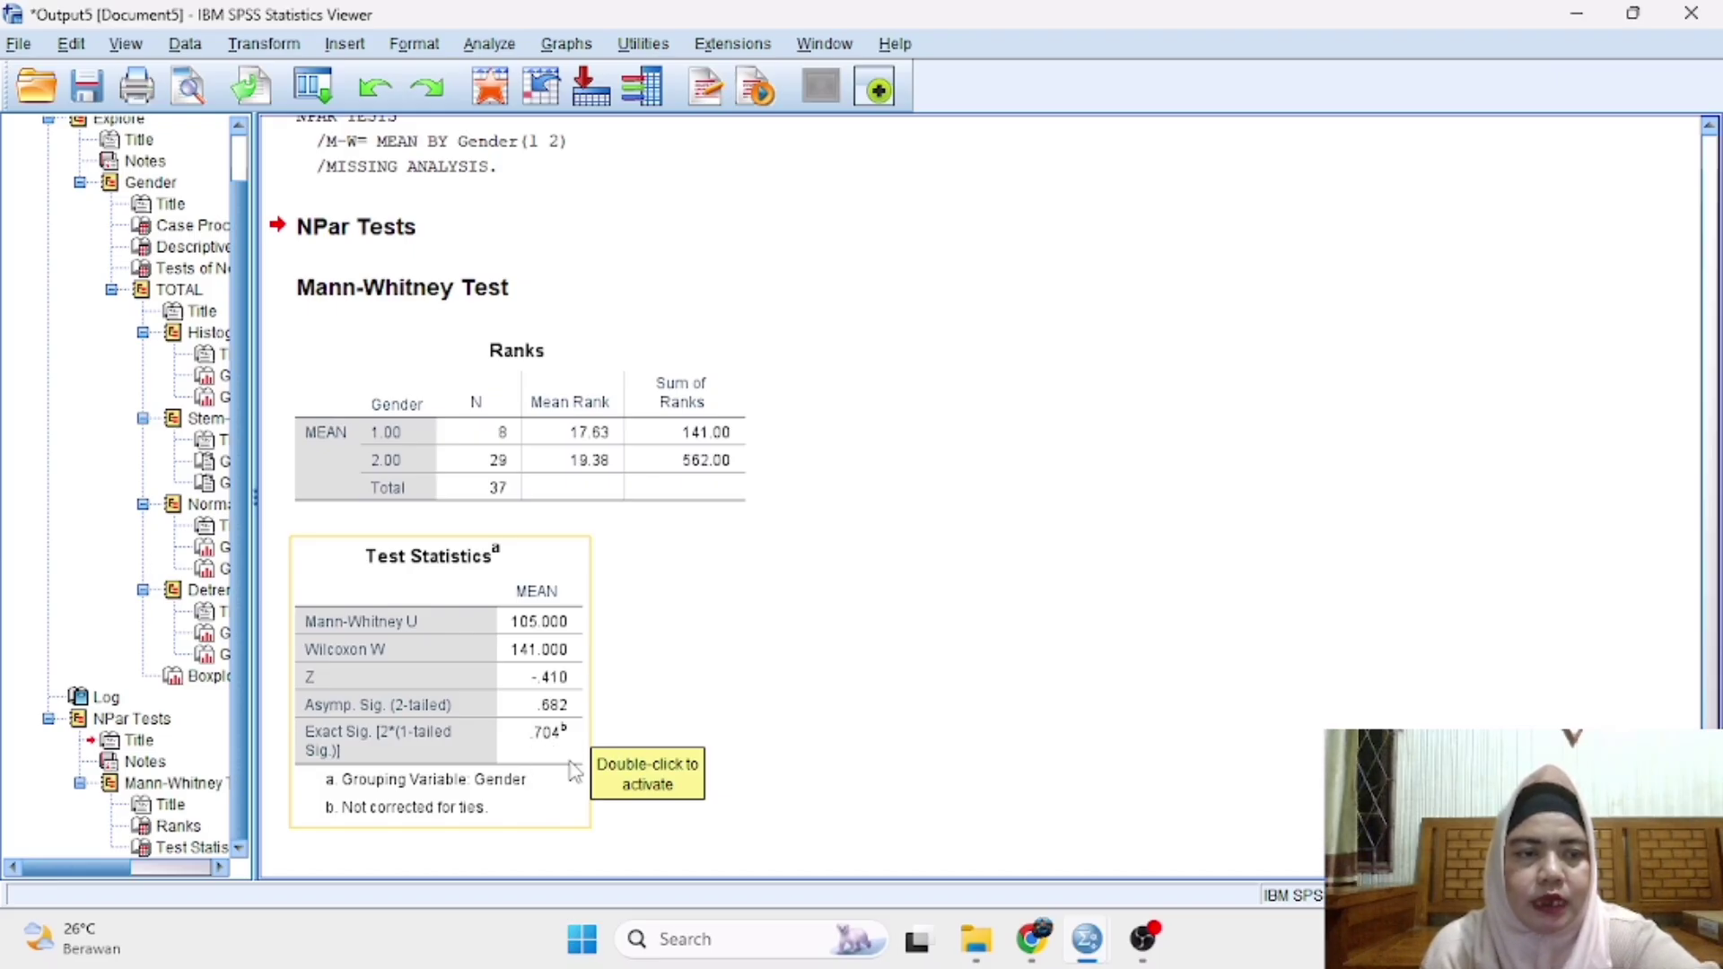
pyautogui.click(819, 695)
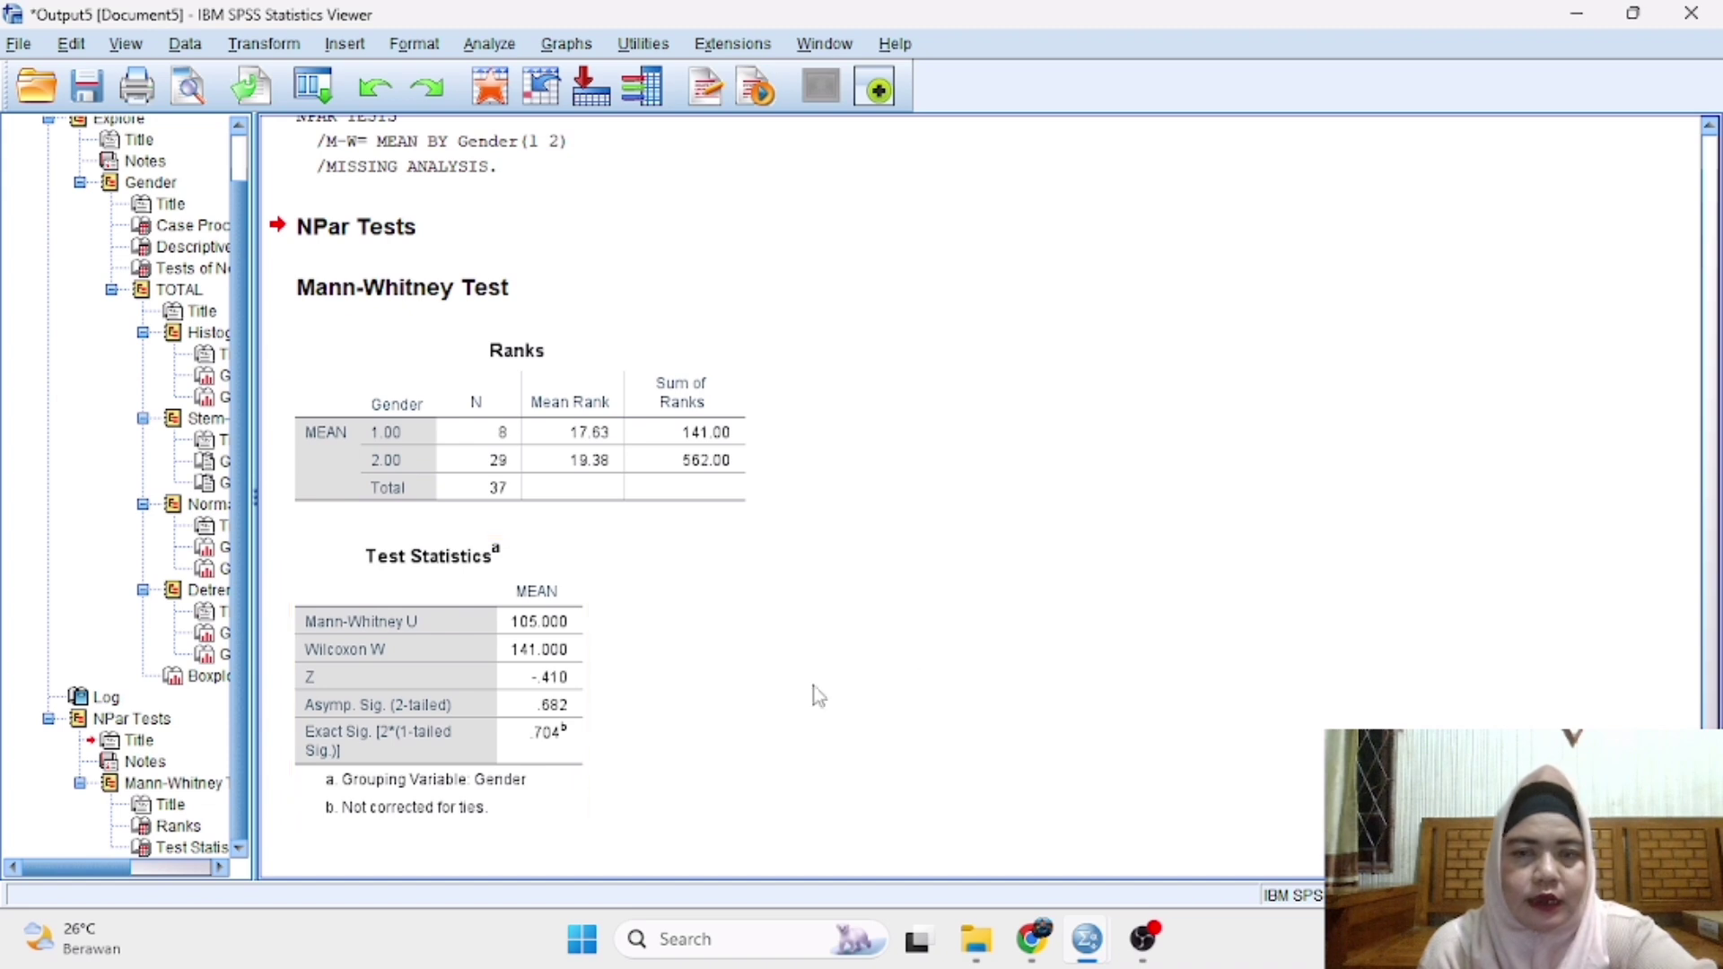
pyautogui.click(1714, 507)
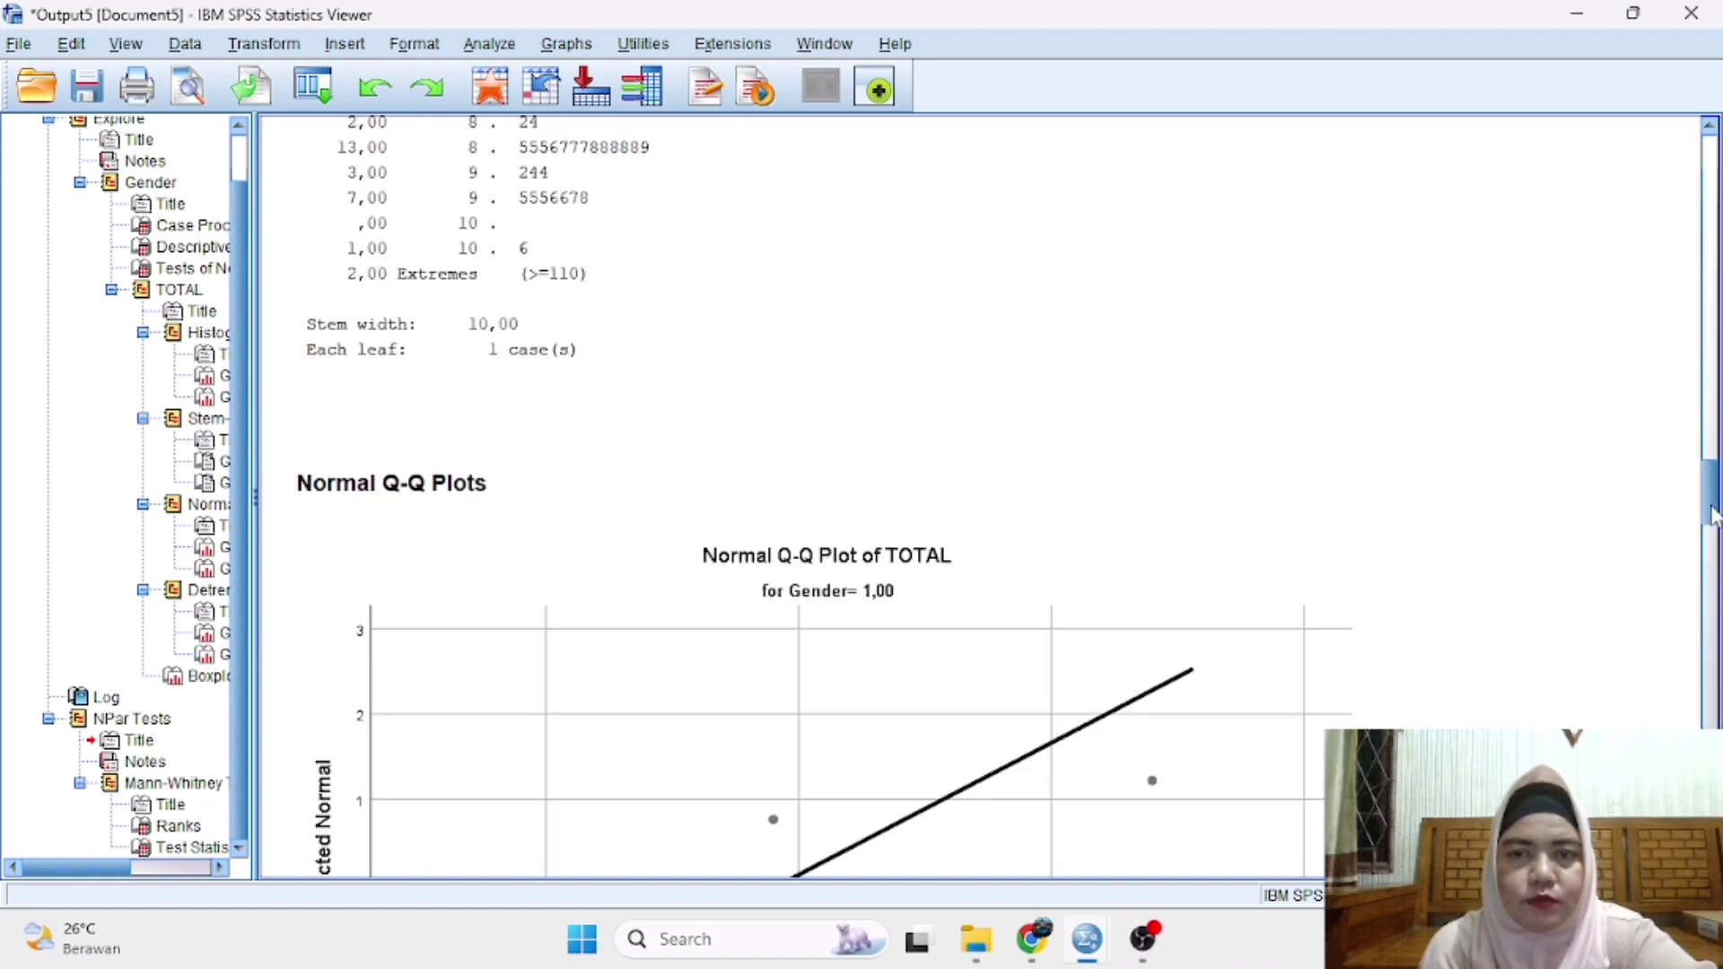
pyautogui.moveTo(1714, 511); pyautogui.dragTo(1714, 853)
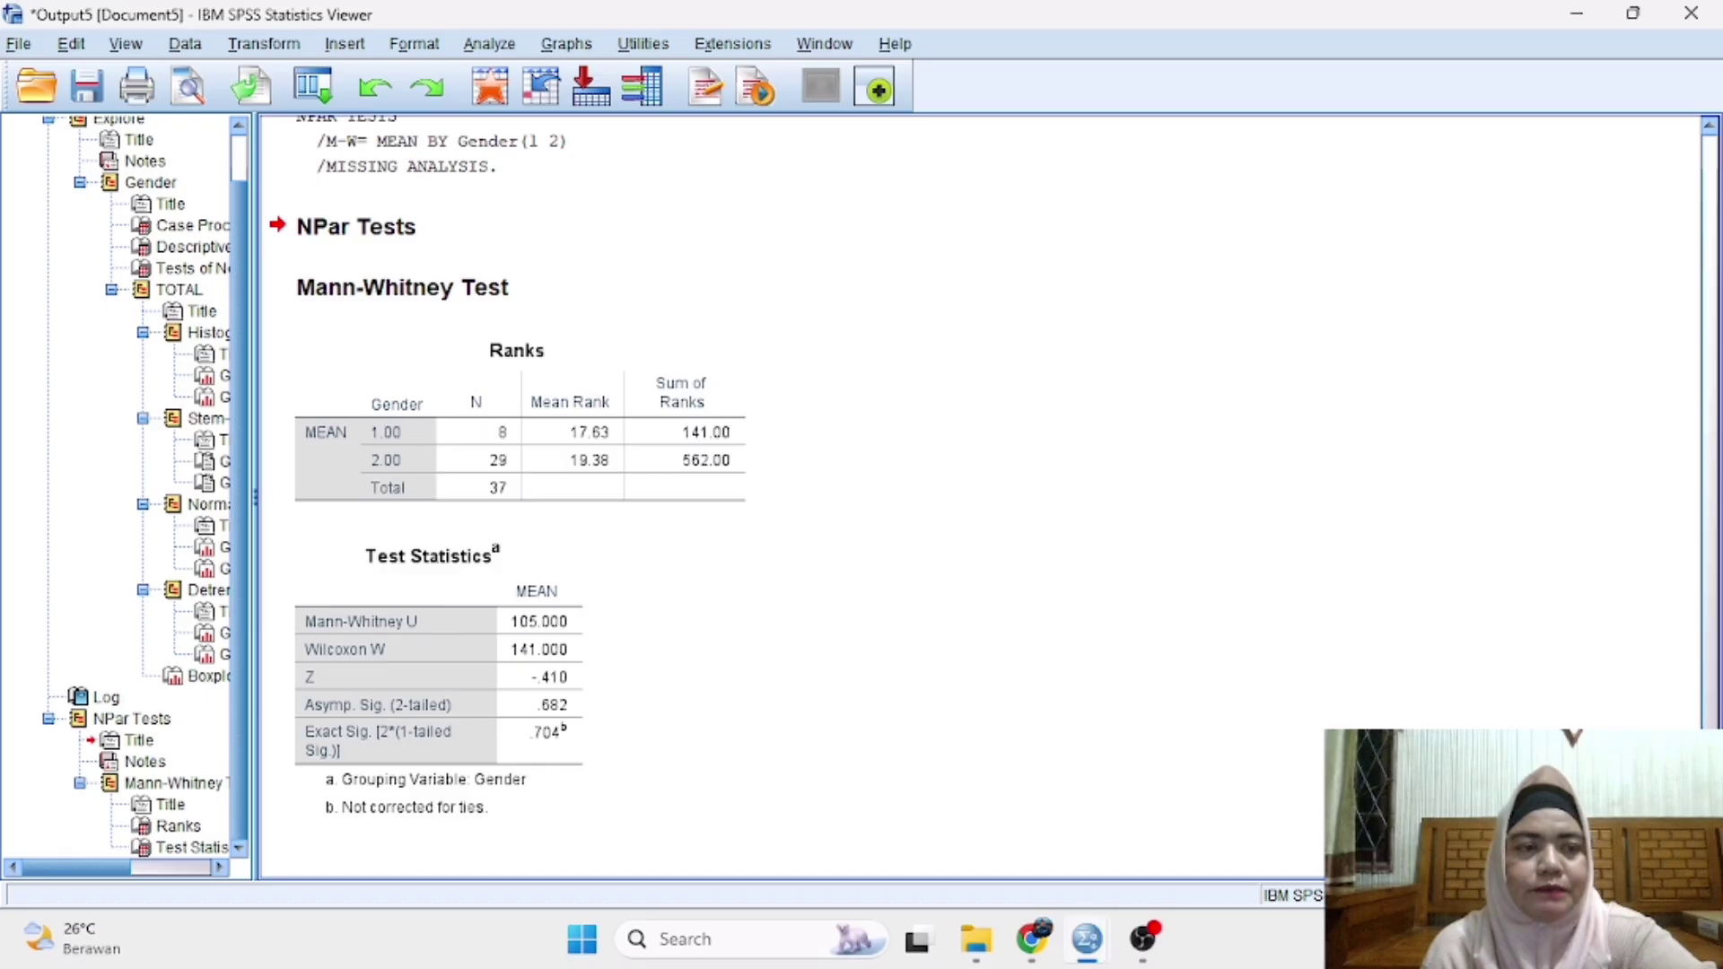
pyautogui.click(1714, 693)
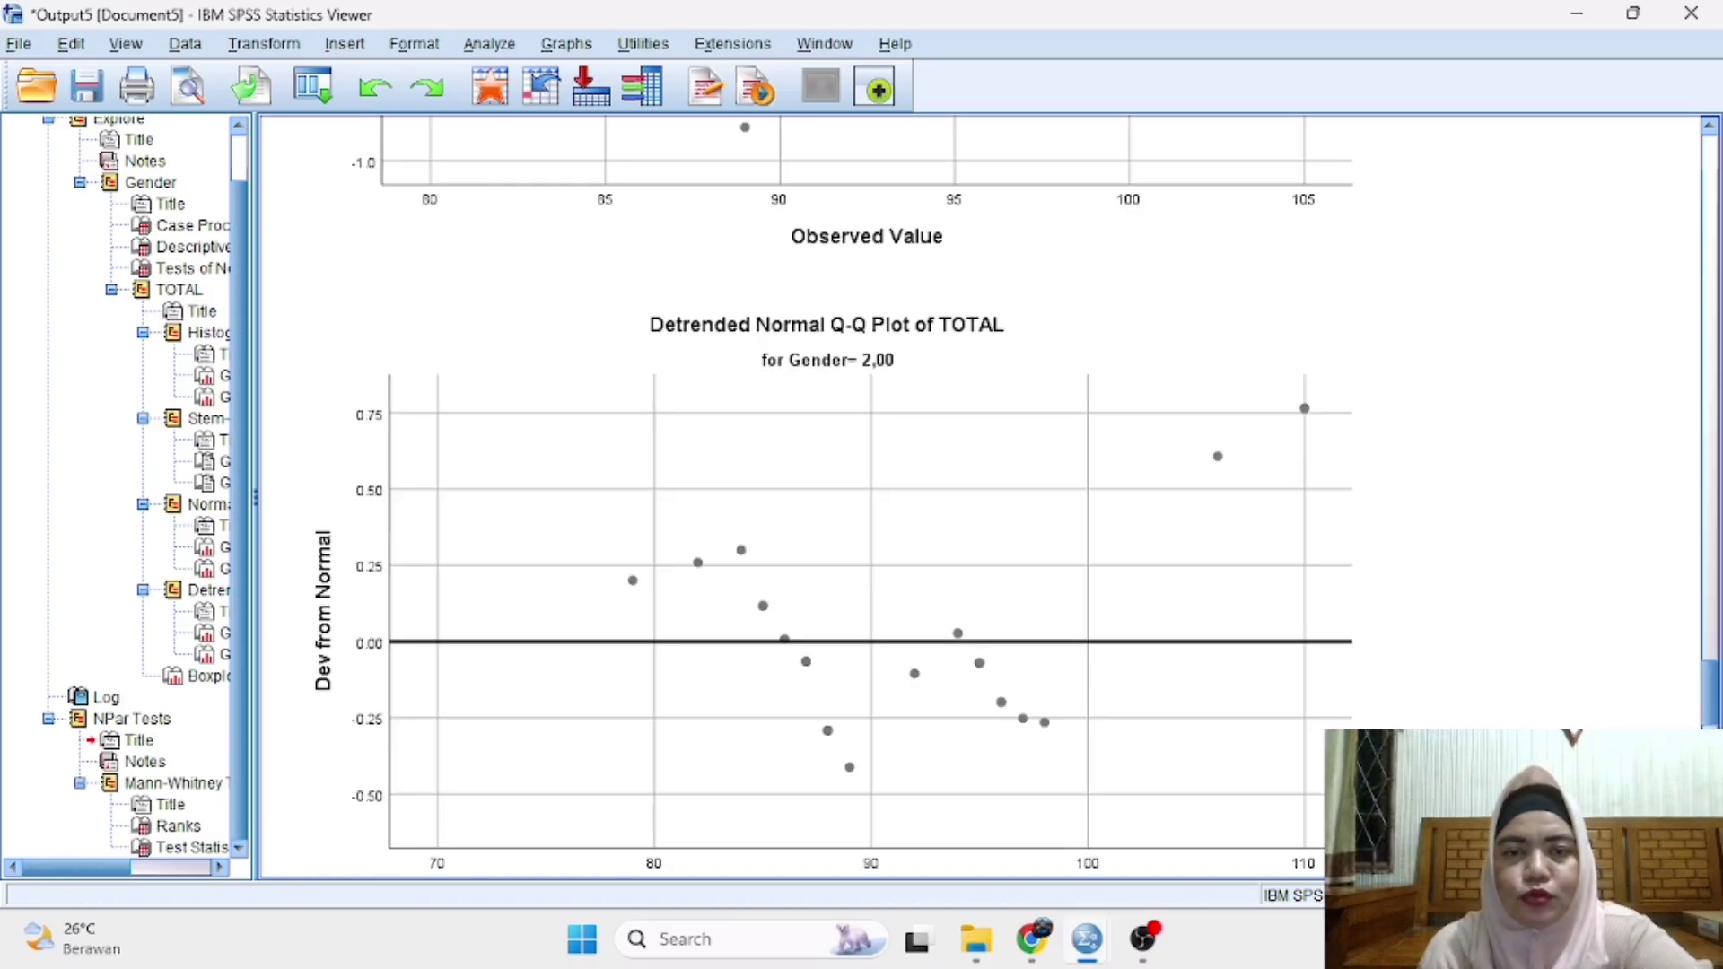
pyautogui.moveTo(1713, 700); pyautogui.dragTo(1713, 821)
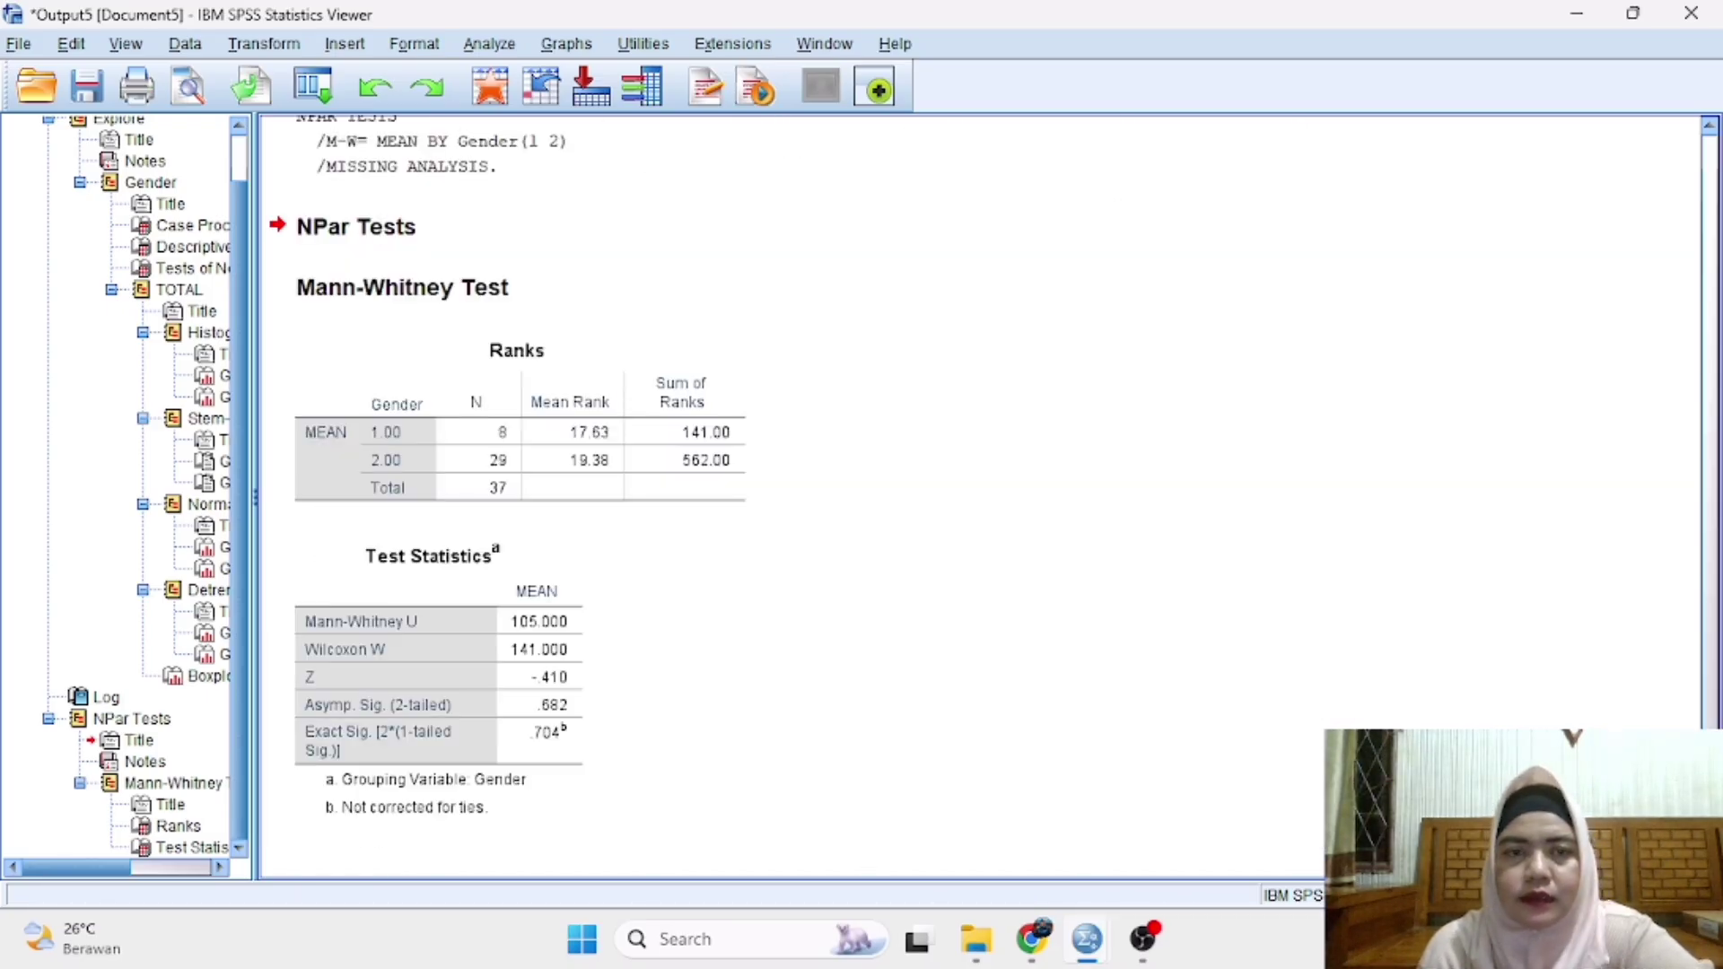